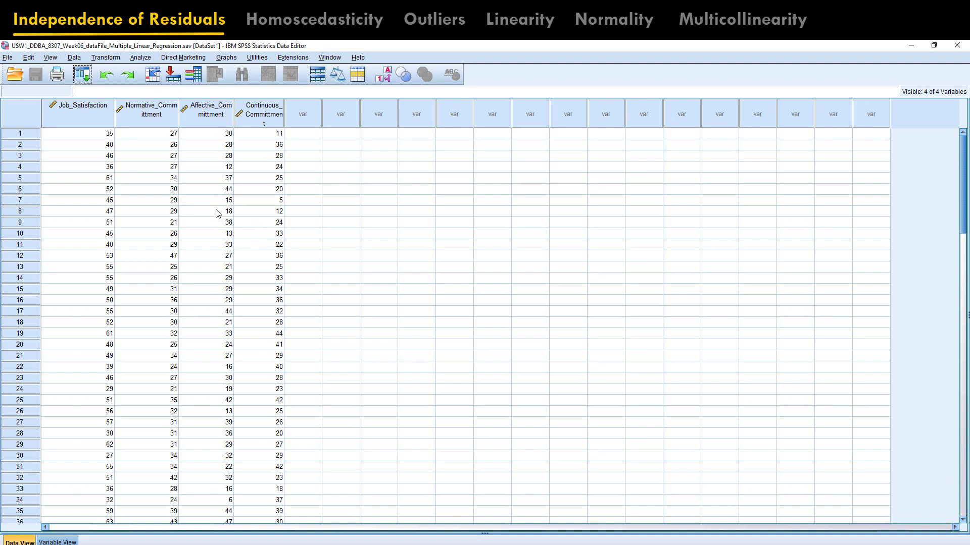
Step: Set up a linear regression with Job_Satisfaction as dependent and Normative_Committment, Affective_Committment and Continuous_Committment as independent variables
left_click(140, 59)
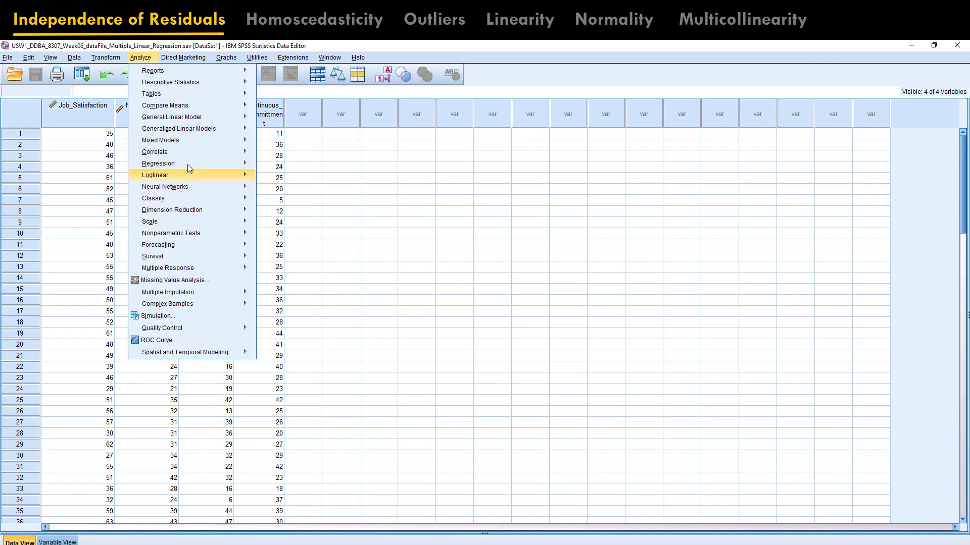
mouse_move(189, 162)
left_click(287, 180)
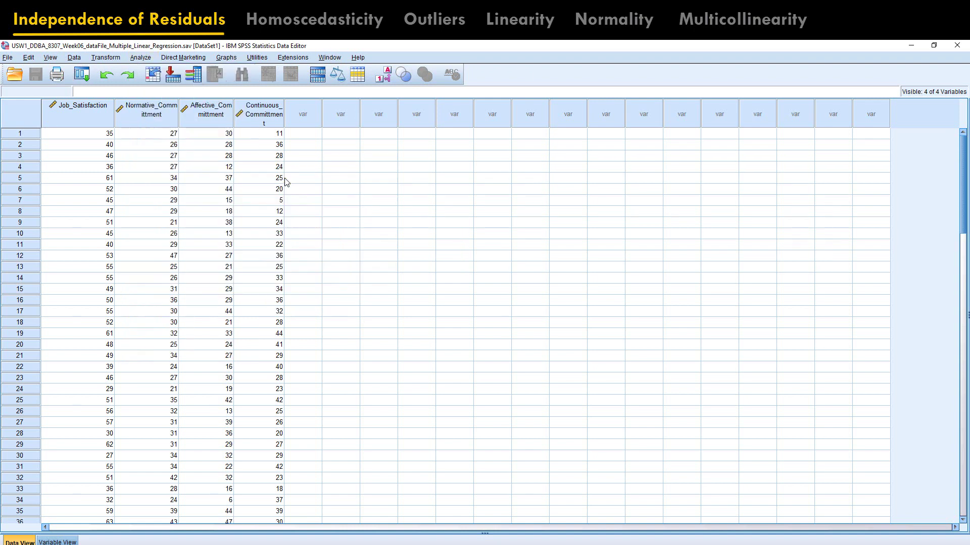
left_click(550, 211)
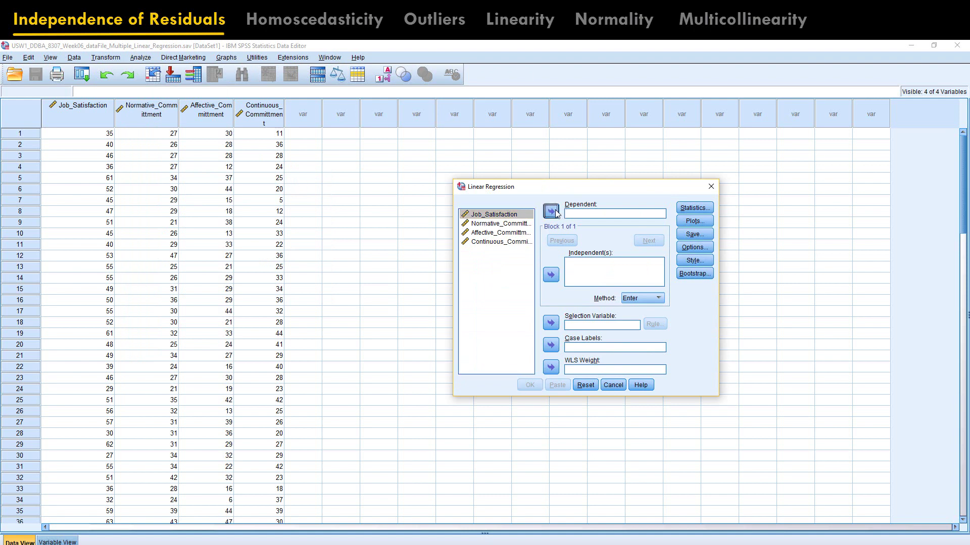
left_click(506, 216)
left_click(507, 233, "shift")
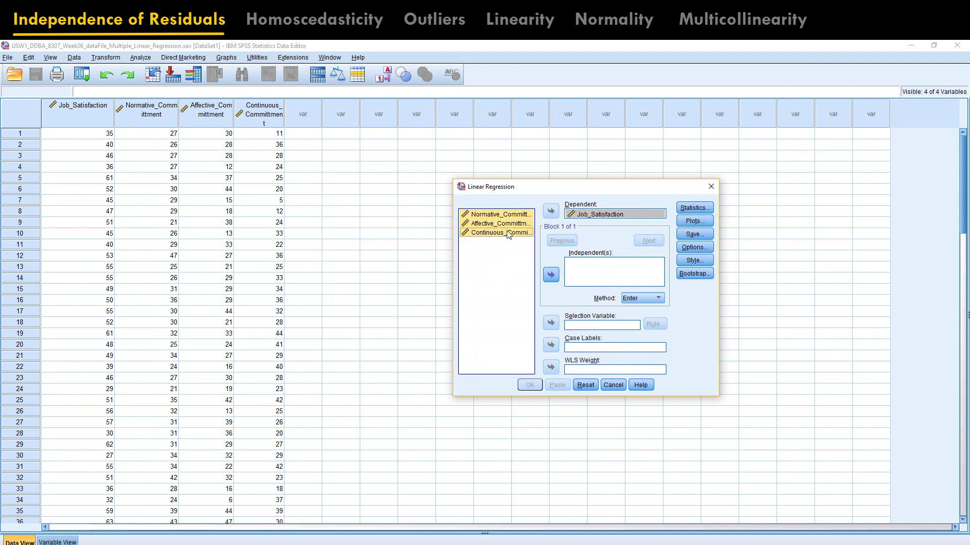
left_click(551, 274)
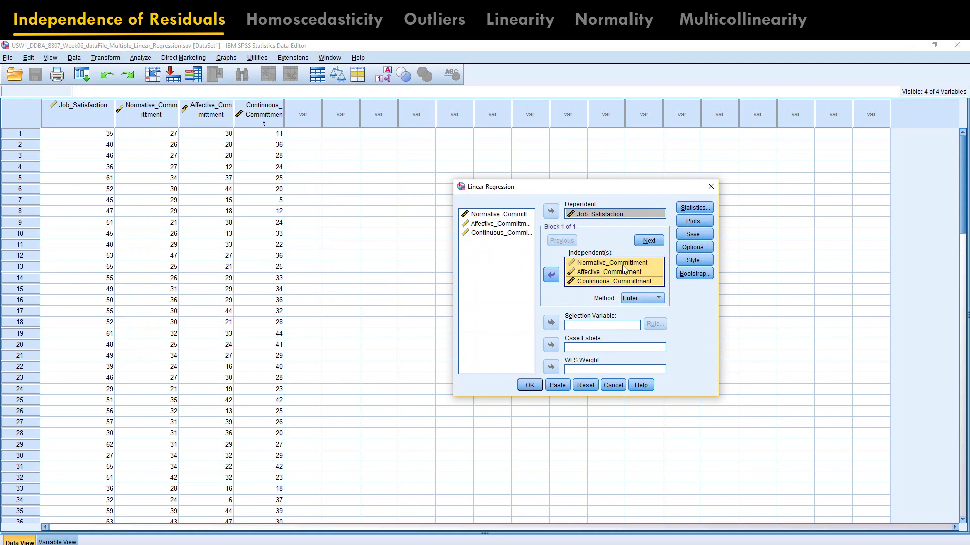
Step: Include the Durbin-Watson residual statistic in the linear regression and run the analysis
left_click(698, 210)
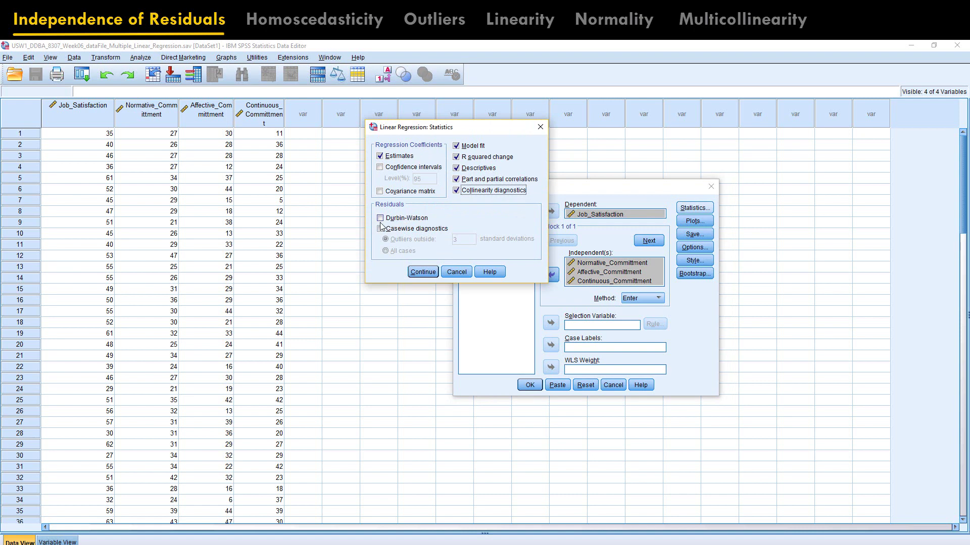
left_click(381, 219)
left_click(424, 273)
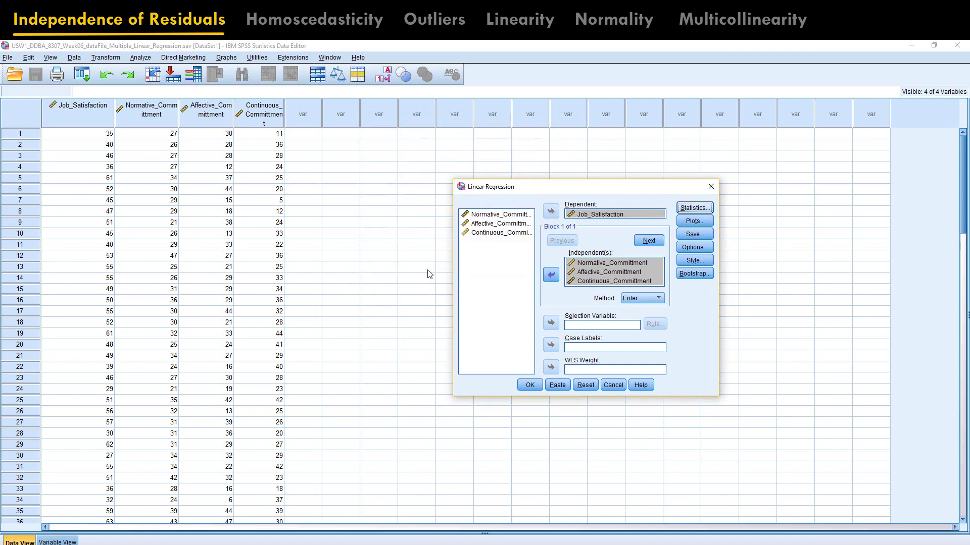
left_click(528, 385)
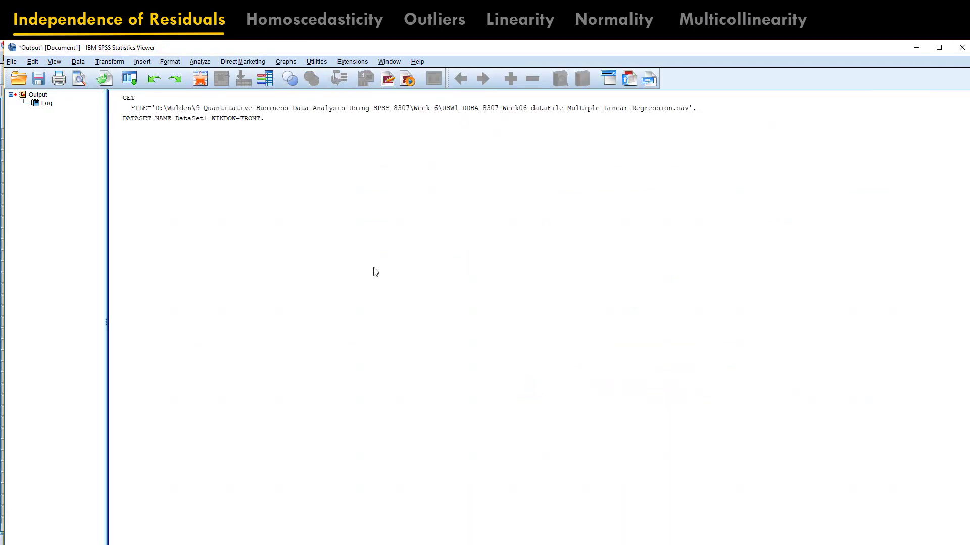
Step: Copy the Model Summary table from the regression output into the Word document, below the Independence of Residuals heading
scroll(376, 274, "down", 5)
scroll(376, 274, "up", 8)
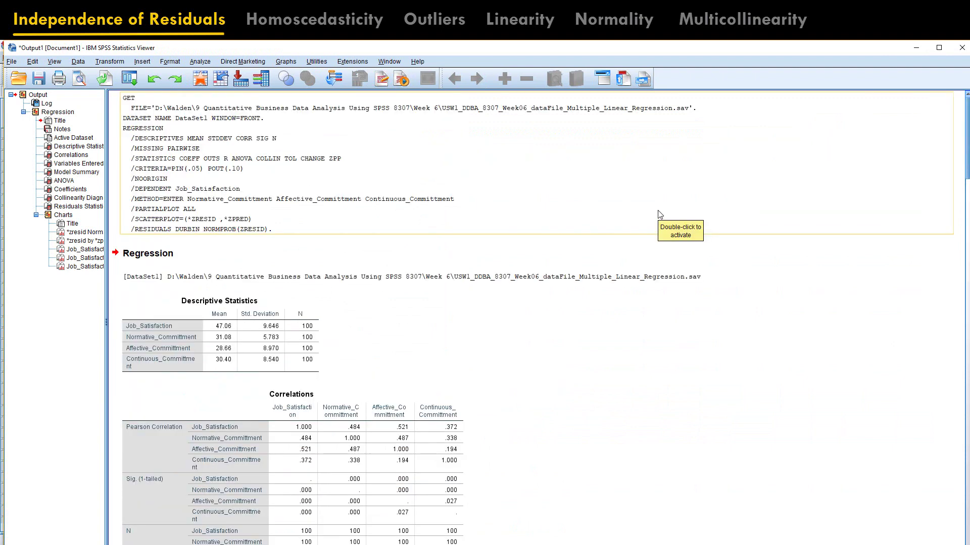
scroll(473, 311, "down", 1)
scroll(472, 310, "down", 1)
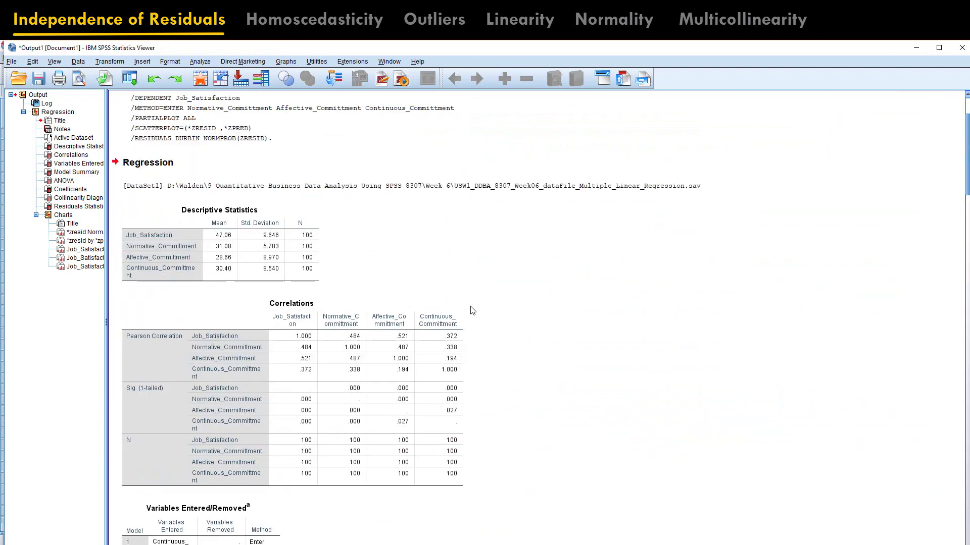
scroll(530, 298, "down", 6)
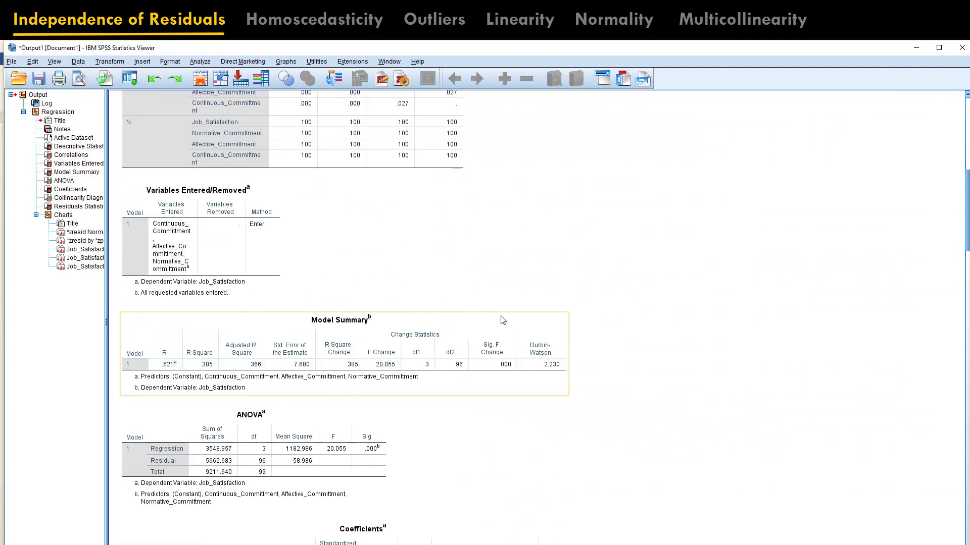
left_click(545, 363)
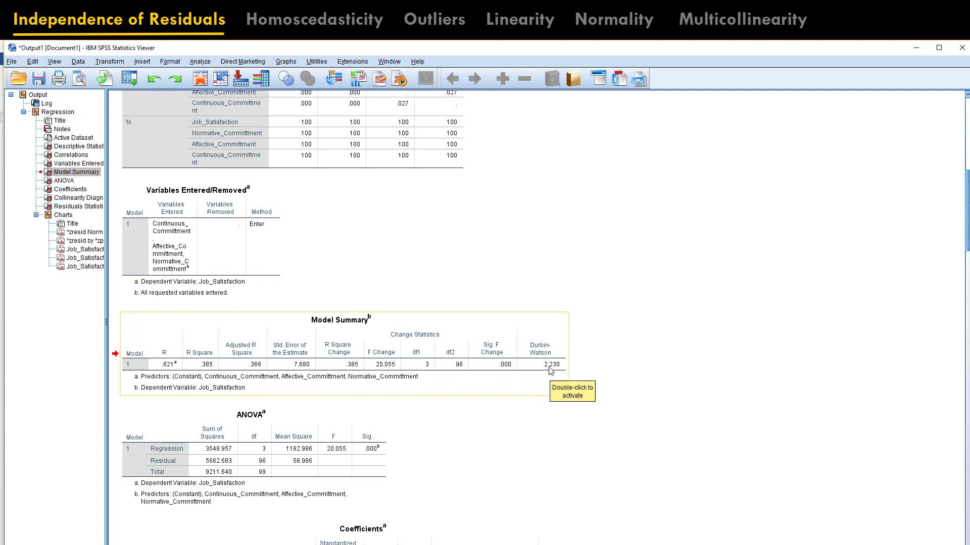
left_click(484, 324)
key("alt+Tab")
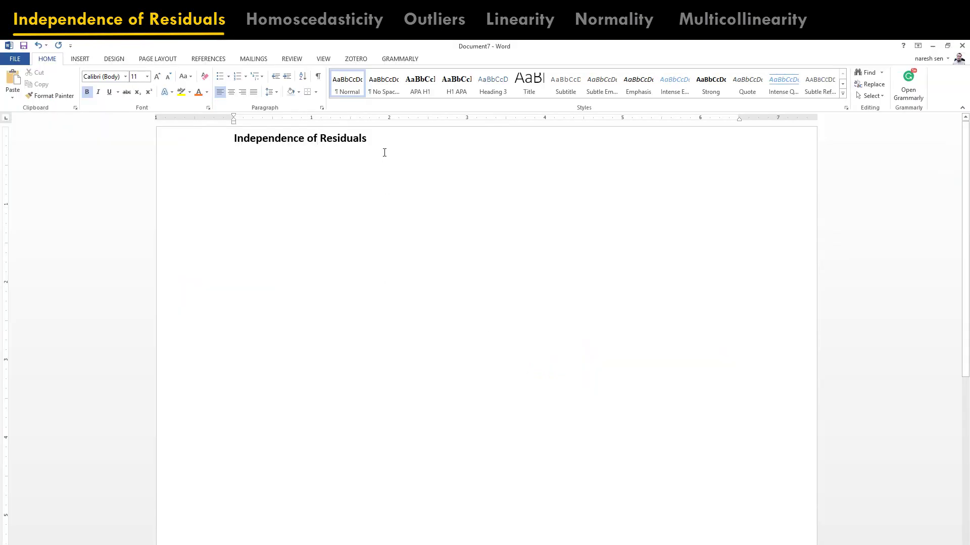
key("Return")
key("ctrl+v")
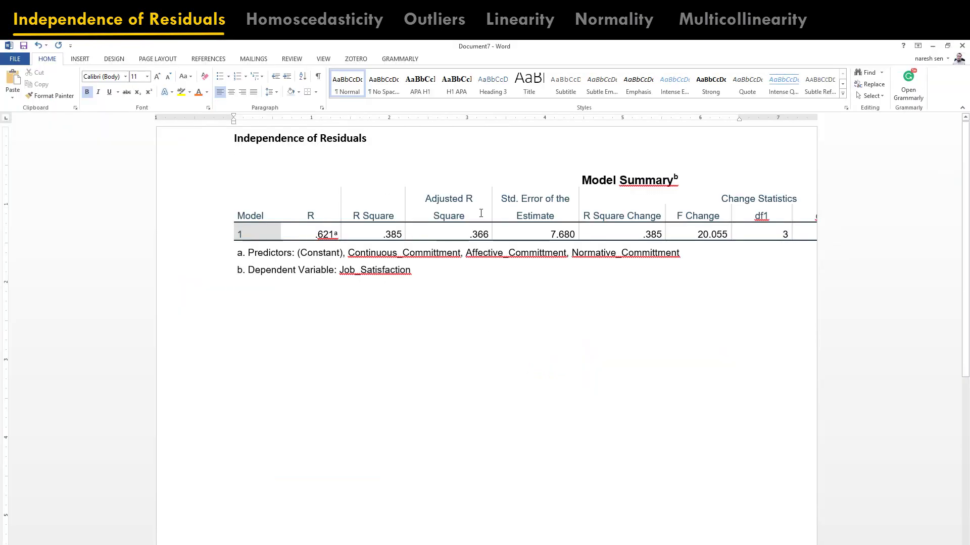
Step: AutoFit the whole pasted Model Summary table to its contents
left_click(231, 168)
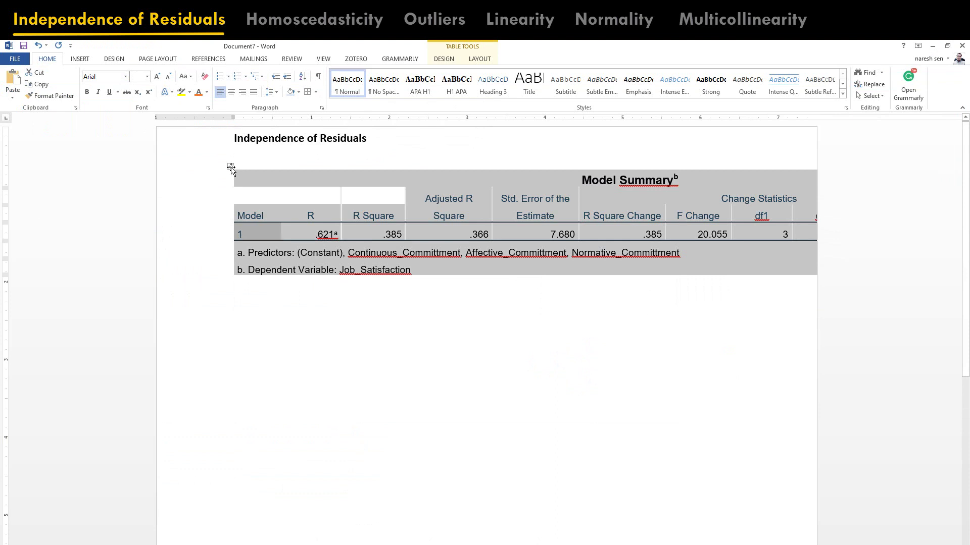
left_click(478, 59)
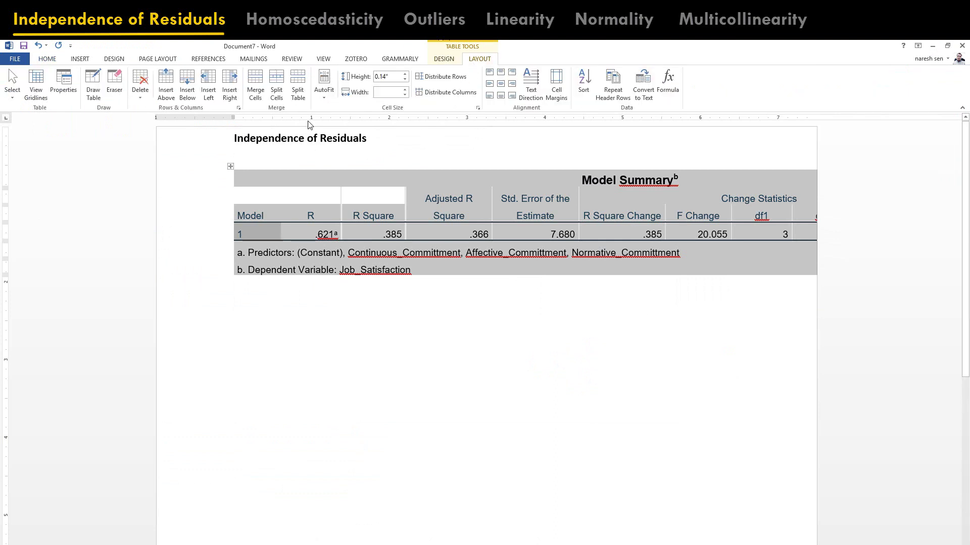
left_click(324, 88)
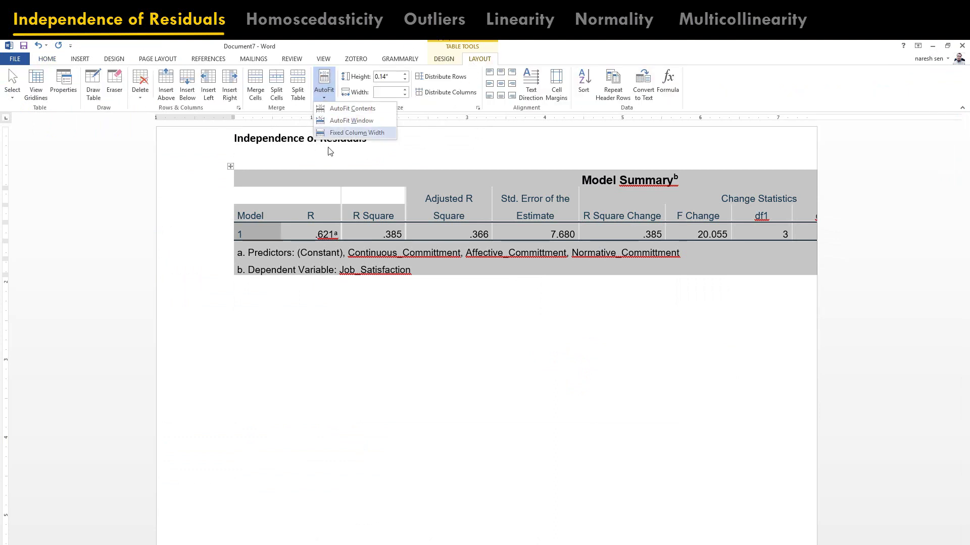
left_click(348, 109)
Step: Apply all borders to the Model Summary table and delete the blank line between it and the heading
left_click(47, 58)
left_click(230, 166)
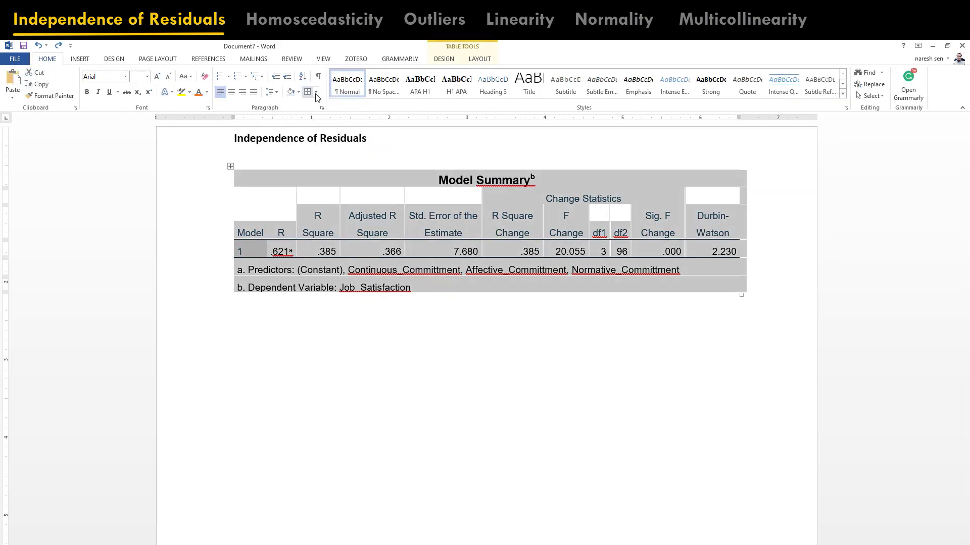
left_click(316, 92)
left_click(345, 154)
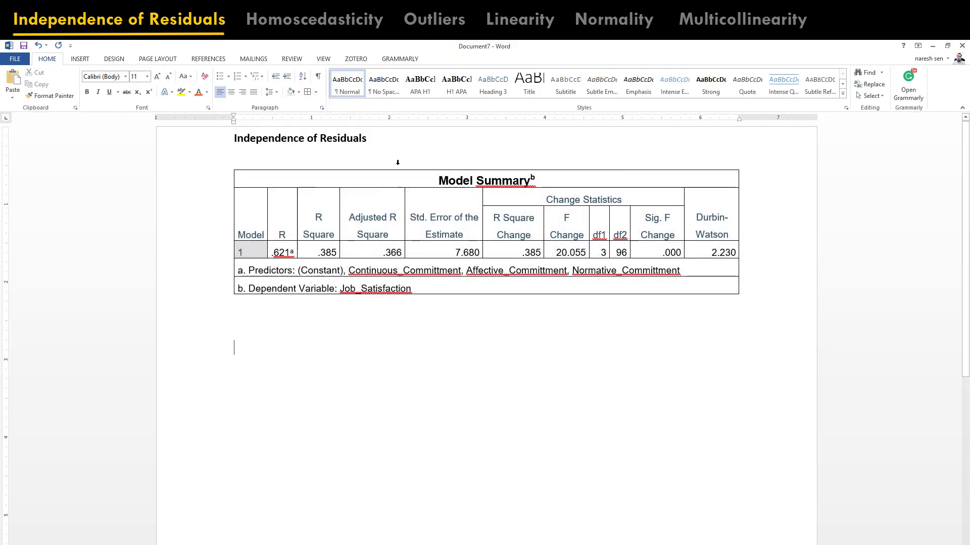
left_click(368, 160)
key("Delete")
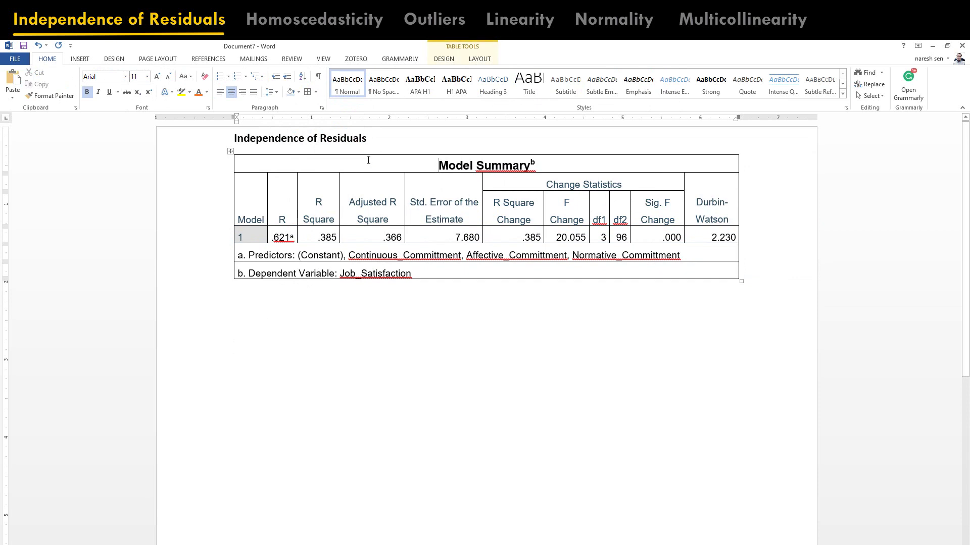
Step: Highlight the table's Durbin-Watson value in yellow and add a bold 14 pt line reading "0-4" below the table
left_click(264, 344)
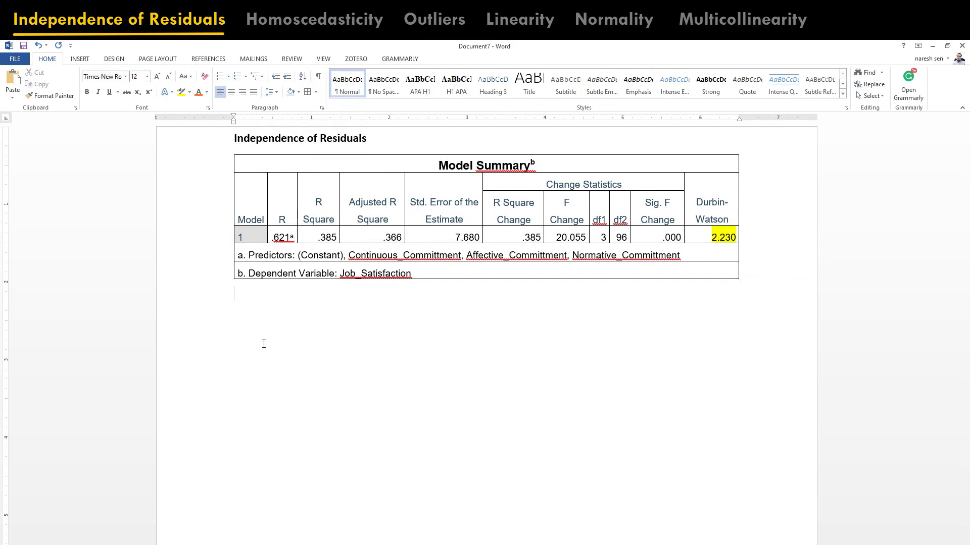
type("0-4")
key("shift+Home")
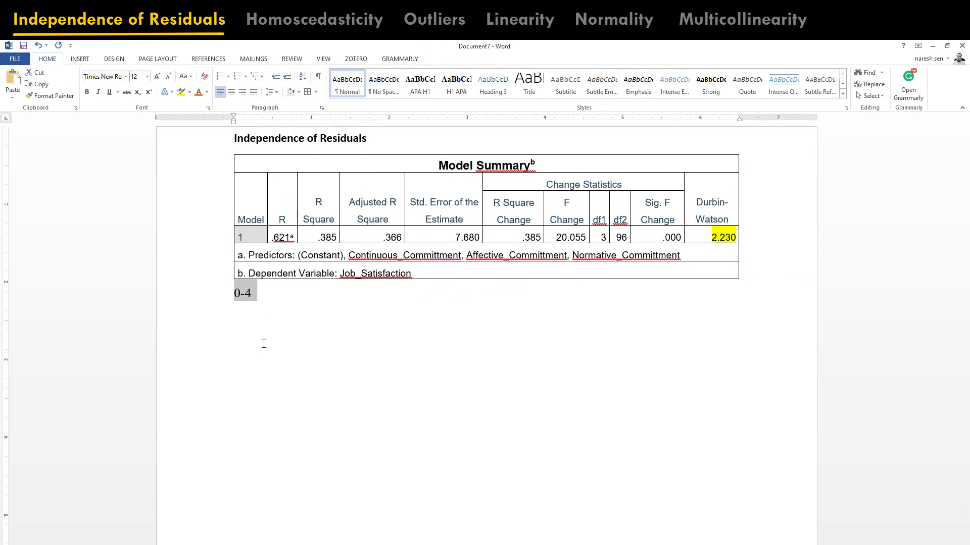
key("ctrl+bracketright")
key("ctrl+bracketright")
key("ctrl+b")
left_click(545, 317)
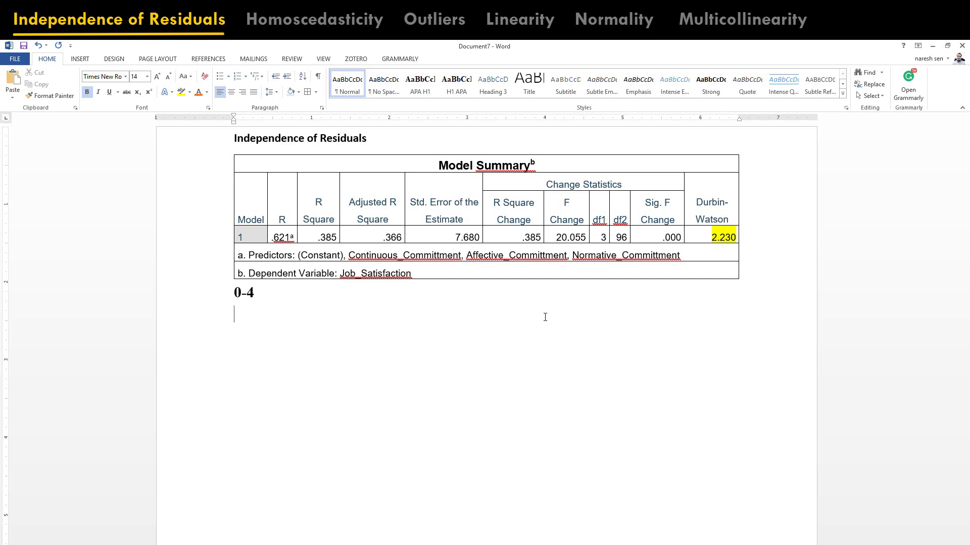
Step: Write "There was no independence of residuals as assessed by Durbin-Watson statistic of 2.230" below the 0-4 line
type("There was no indepenc")
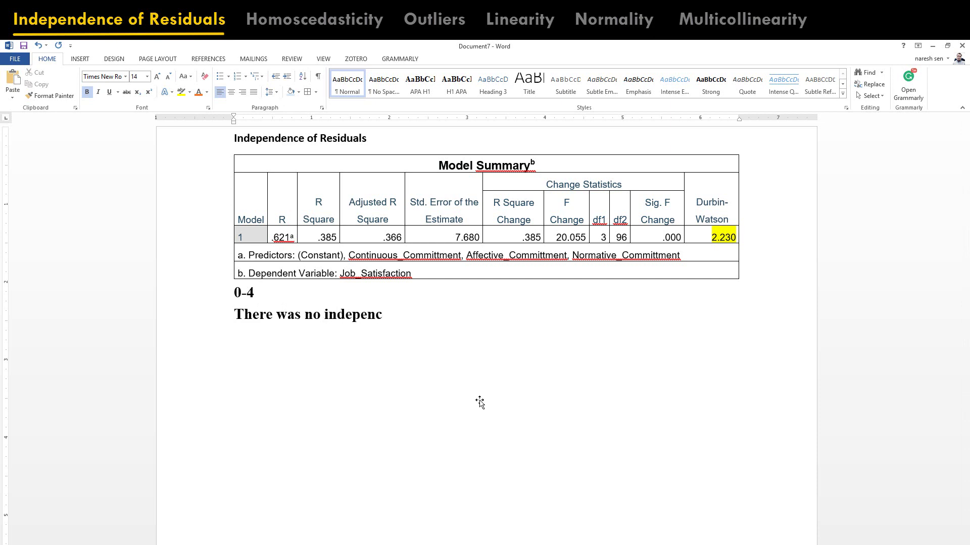
key("BackSpace")
type("dence of residuals as s")
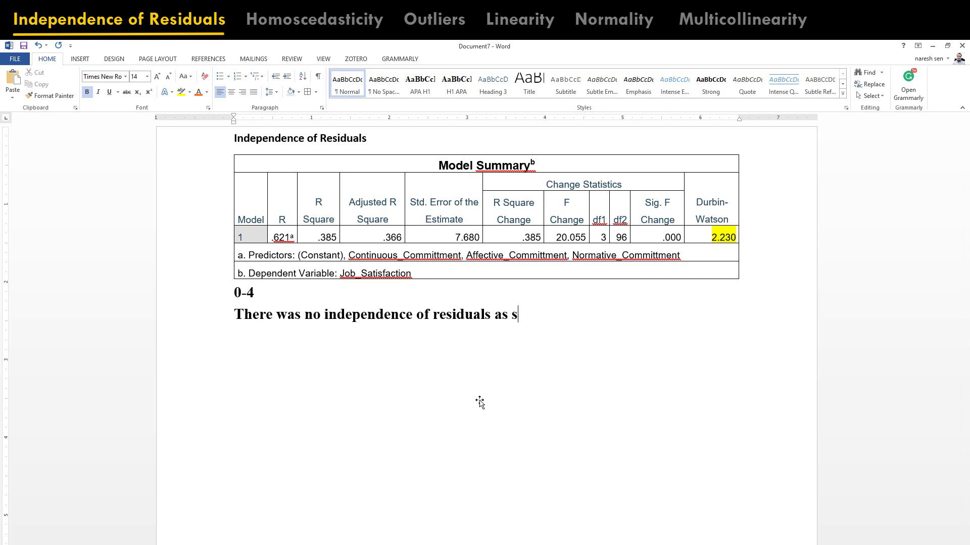
key("BackSpace")
type("assessed by Dur")
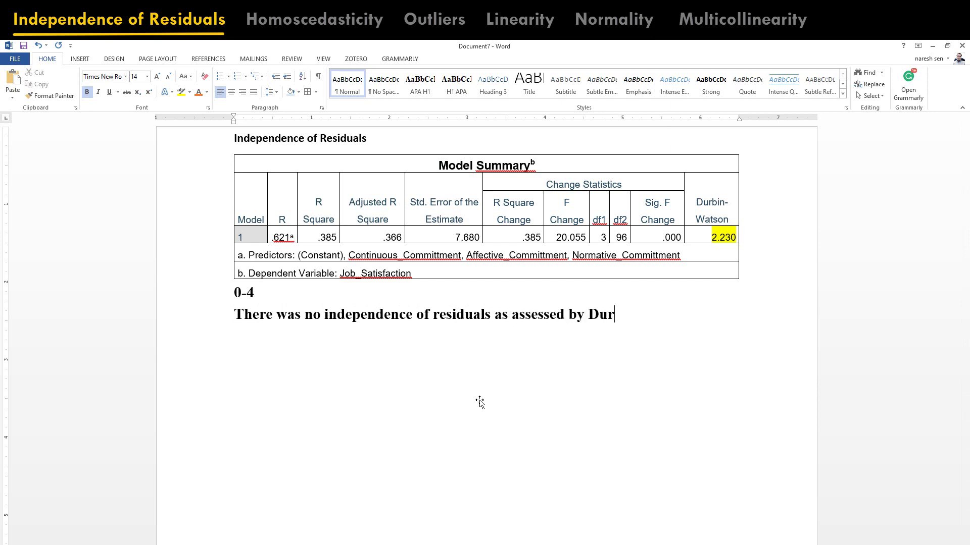
type("bin-Watson statistic")
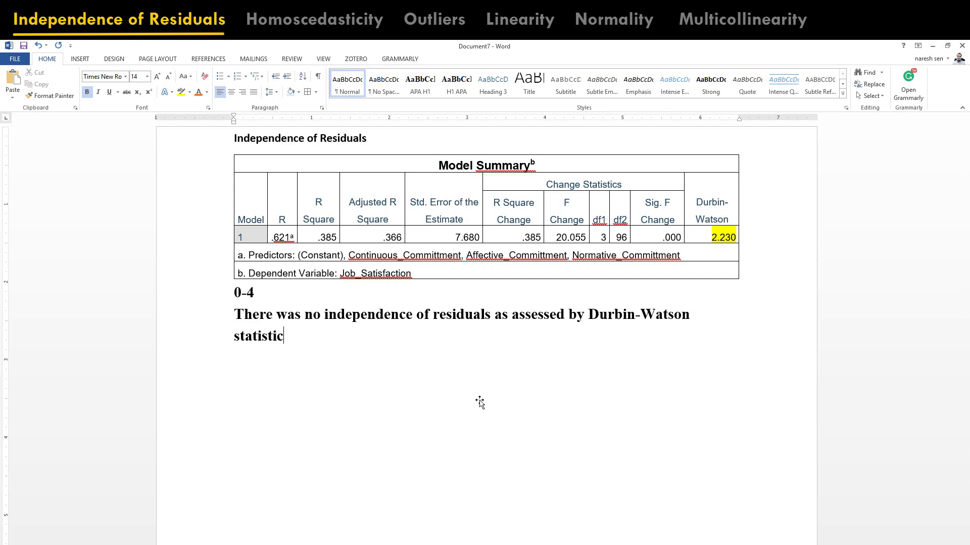
type(" 2.230")
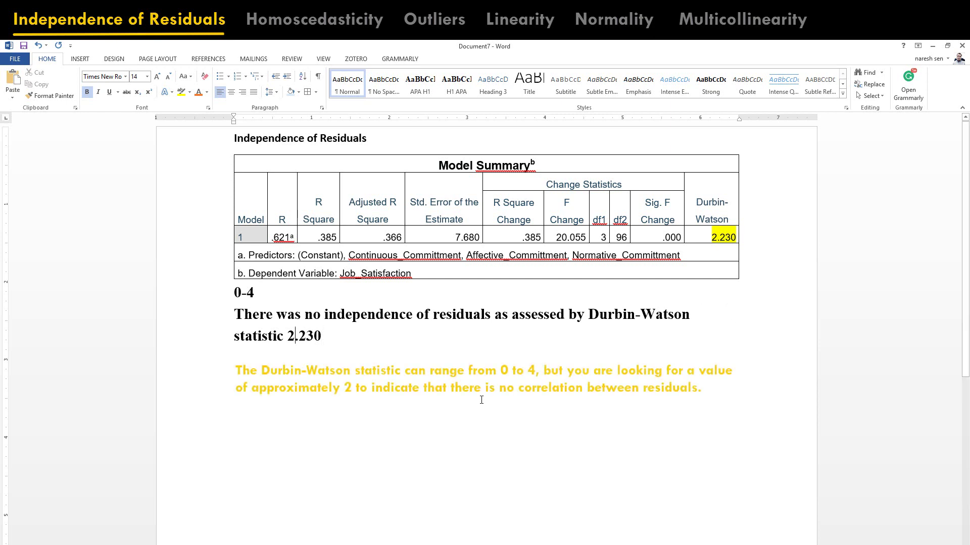
type("of")
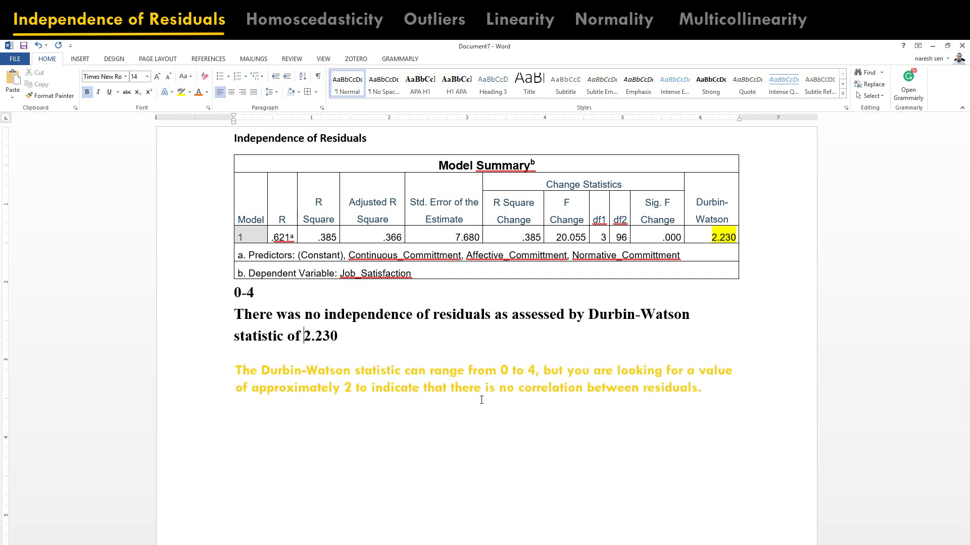
Step: Remove the bold formatting from the text written below the Model Summary table
left_click_drag(353, 332, 219, 302)
key("ctrl+b")
left_click(264, 337)
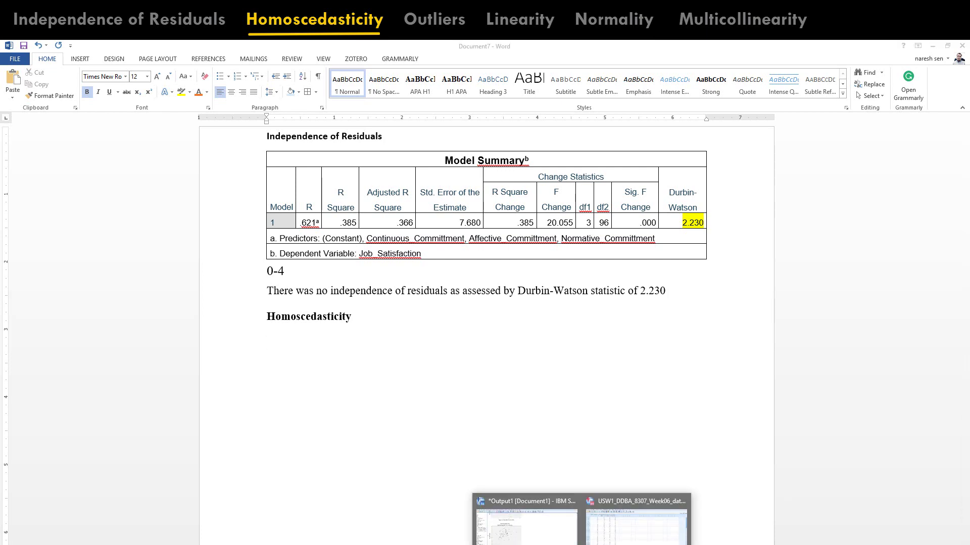
Step: Switch to the SPSS data file and open the Linear Regression dialog for the homoscedasticity check
left_click(634, 520)
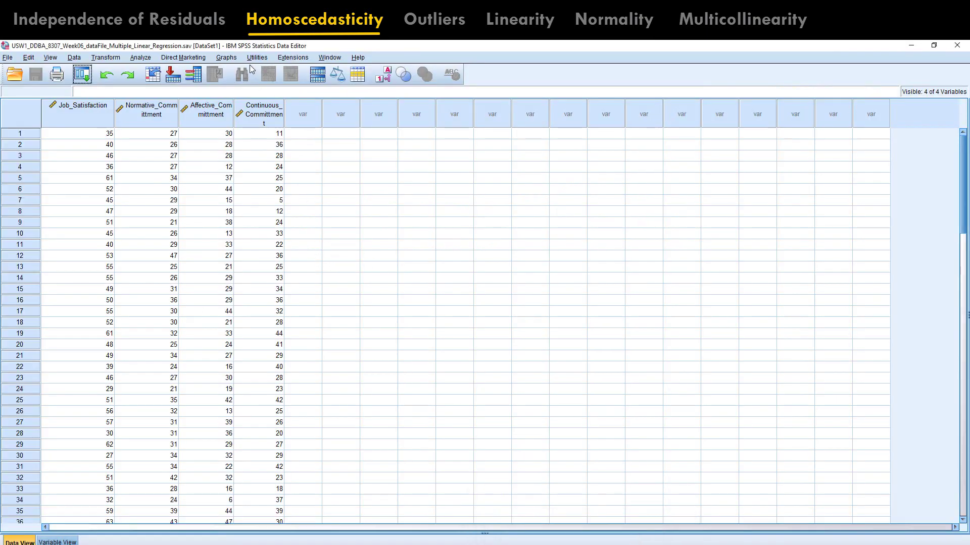
left_click(141, 57)
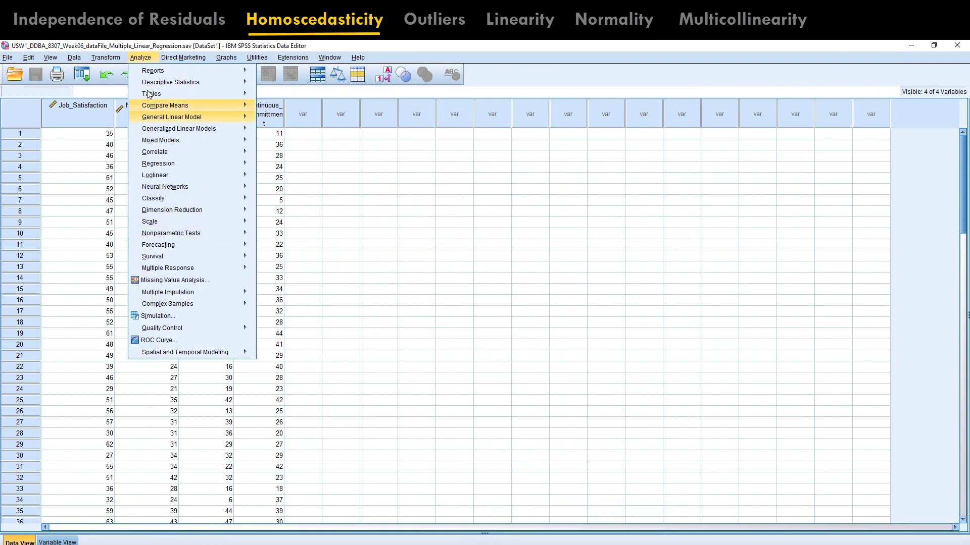
mouse_move(181, 173)
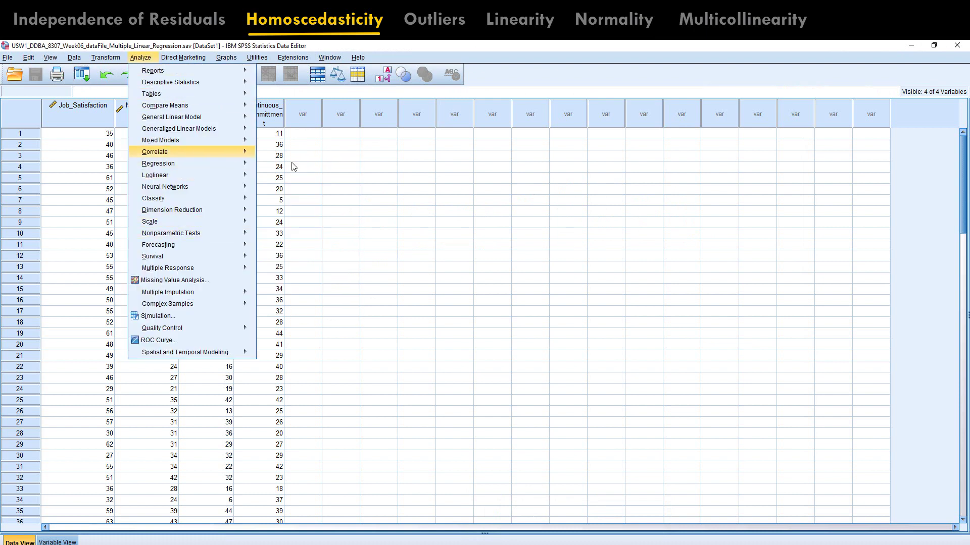
mouse_move(233, 166)
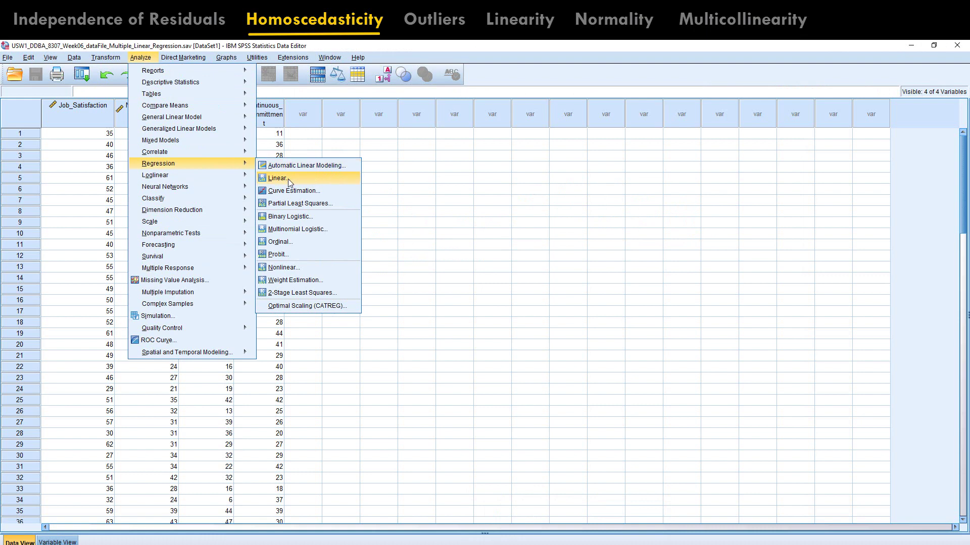
left_click(275, 174)
left_click_drag(580, 191, 516, 182)
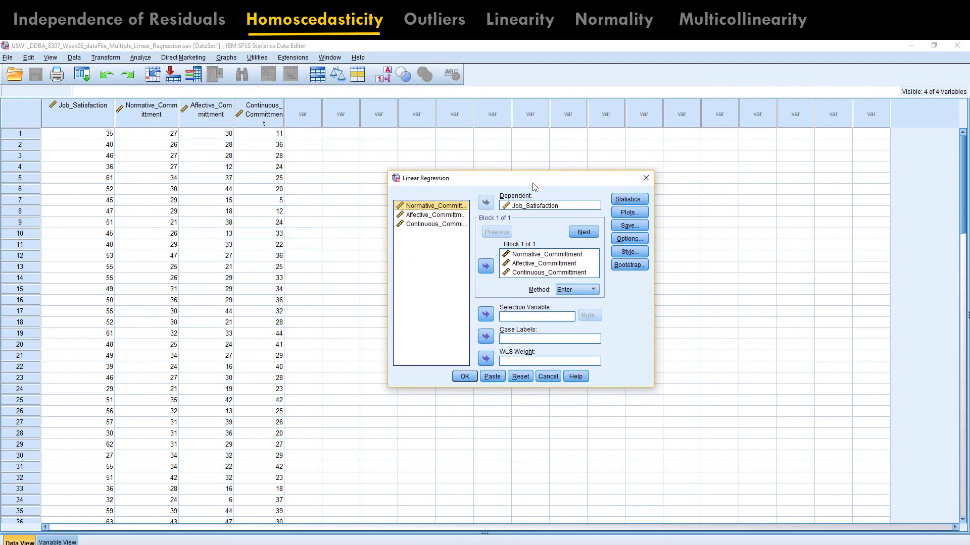
Step: Set the regression to save unstandardized predicted values and studentized residuals, run it, and return to the data file
left_click(629, 226)
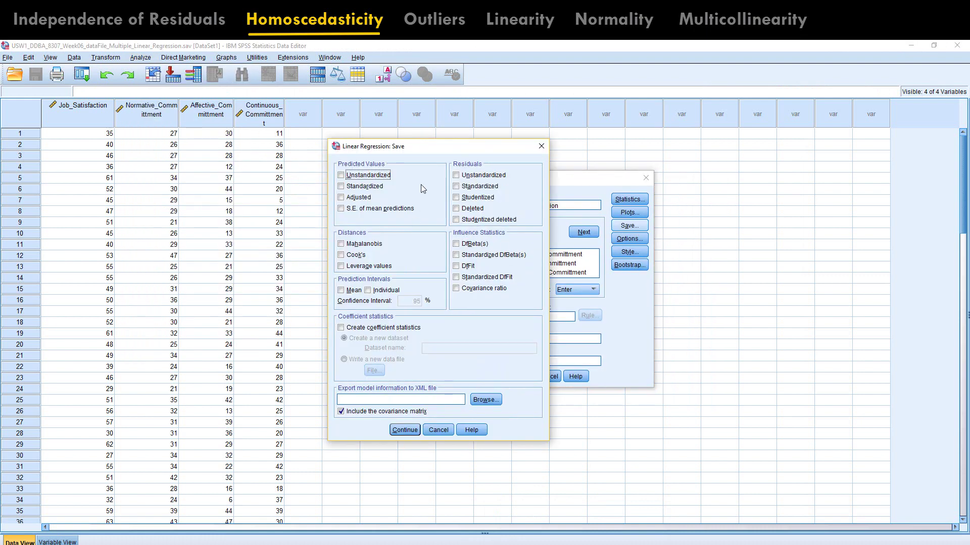
left_click_drag(441, 151, 421, 174)
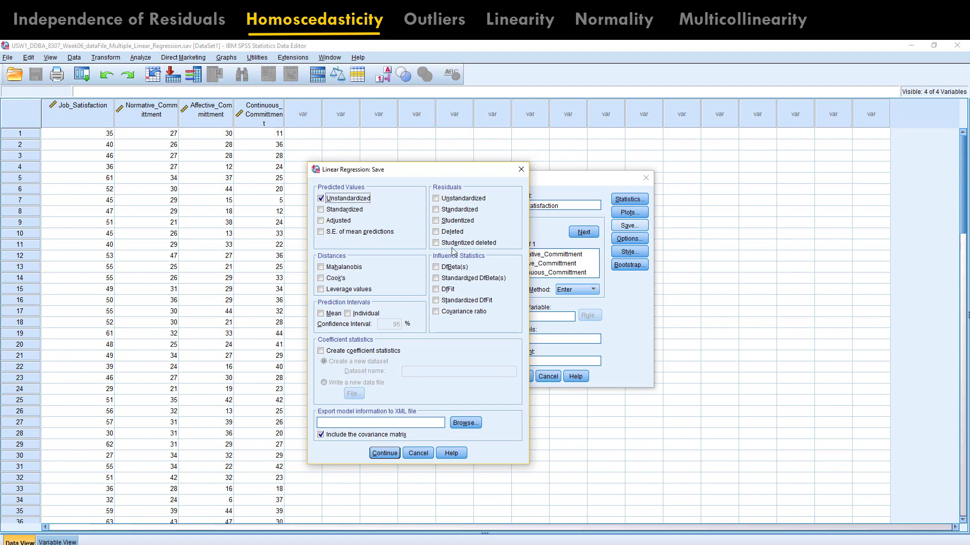
left_click(455, 221)
left_click(385, 453)
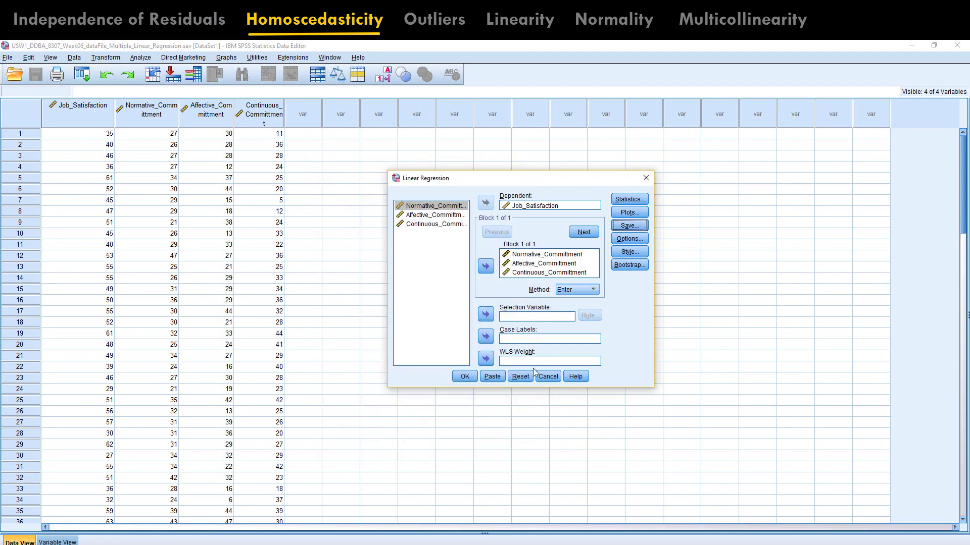
left_click(461, 375)
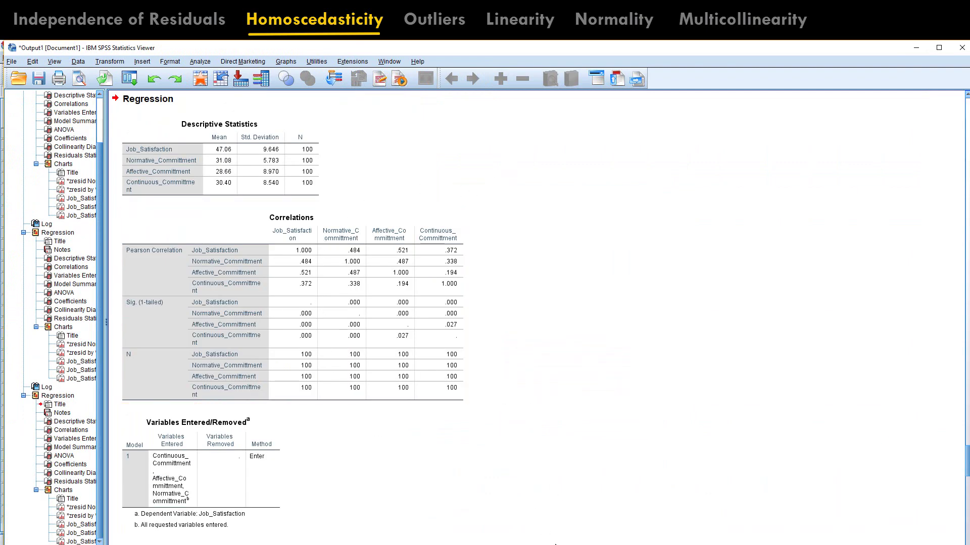
left_click(639, 540)
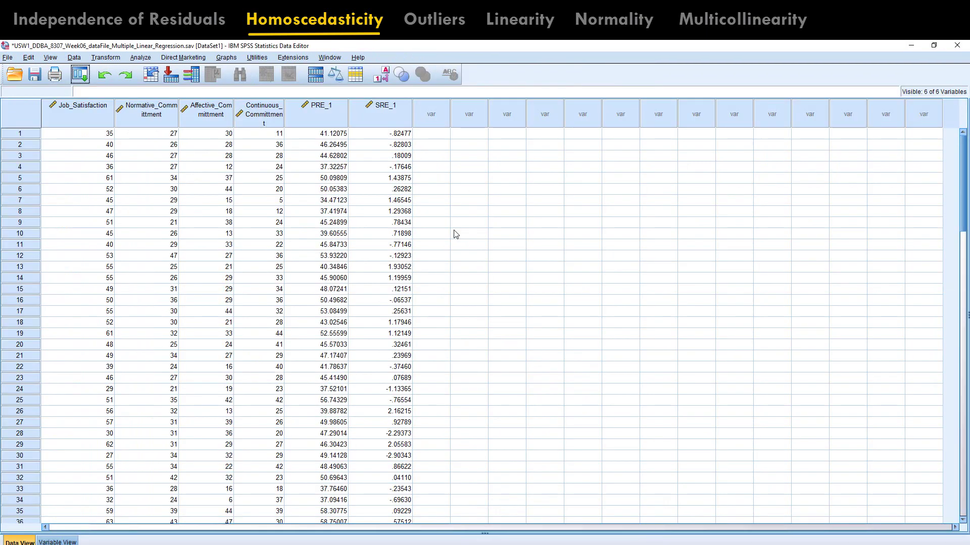
left_click(393, 114)
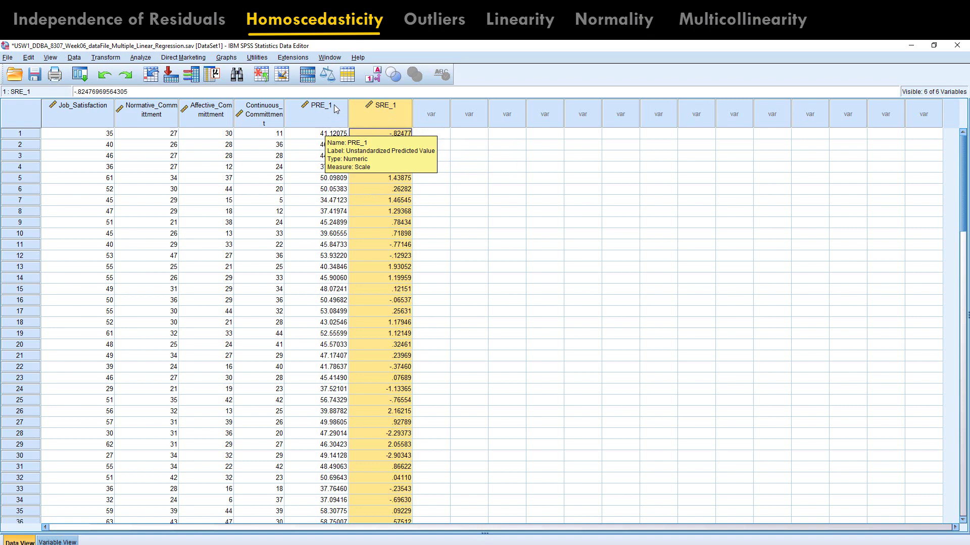
left_click(545, 313)
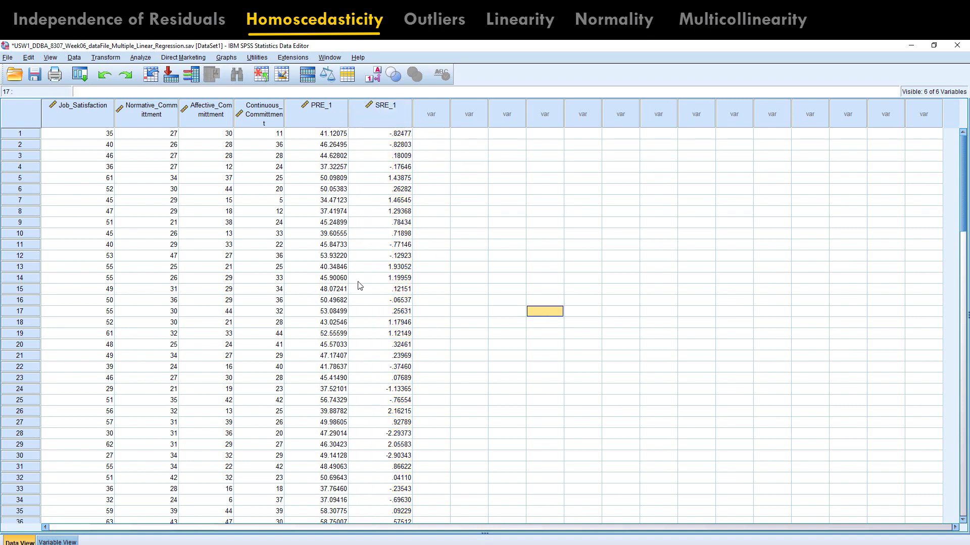
Step: Create a simple scatterplot with Studentized Residual on the Y axis and Unstandardized Predicted Value on the X axis
left_click(229, 57)
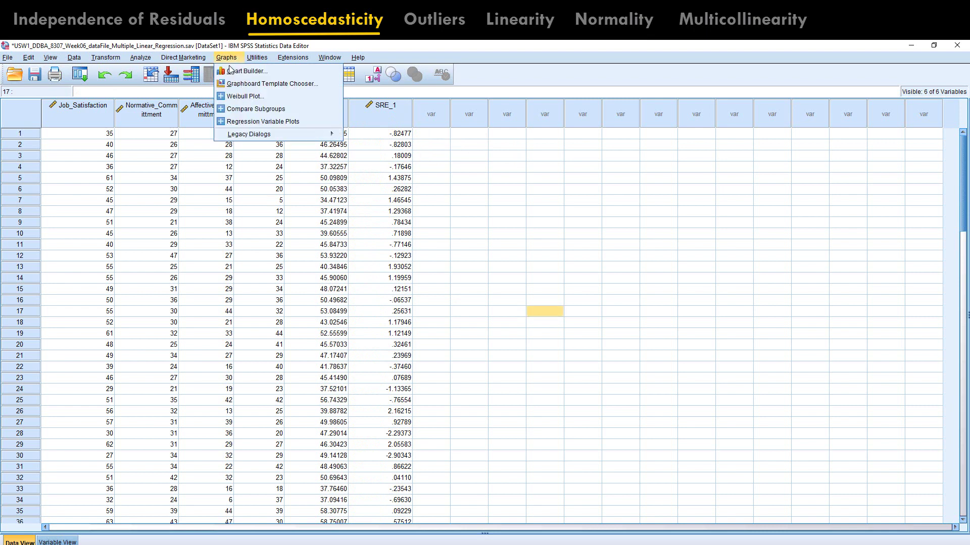
mouse_move(250, 138)
mouse_move(313, 134)
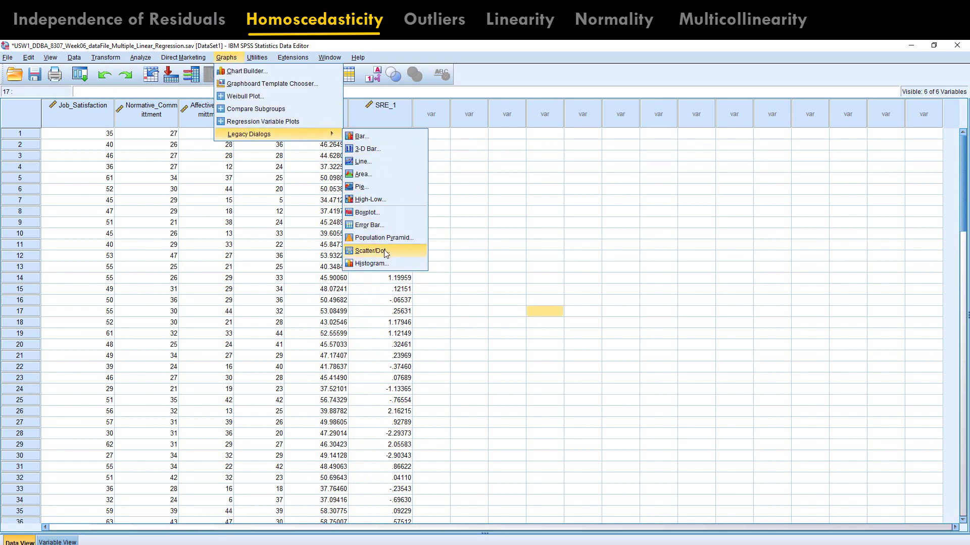
left_click(370, 251)
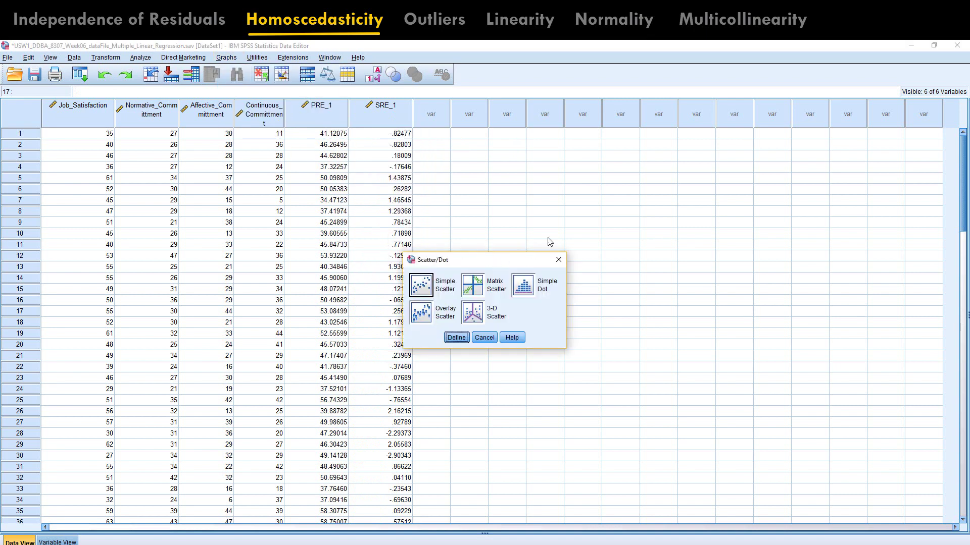
left_click(533, 310)
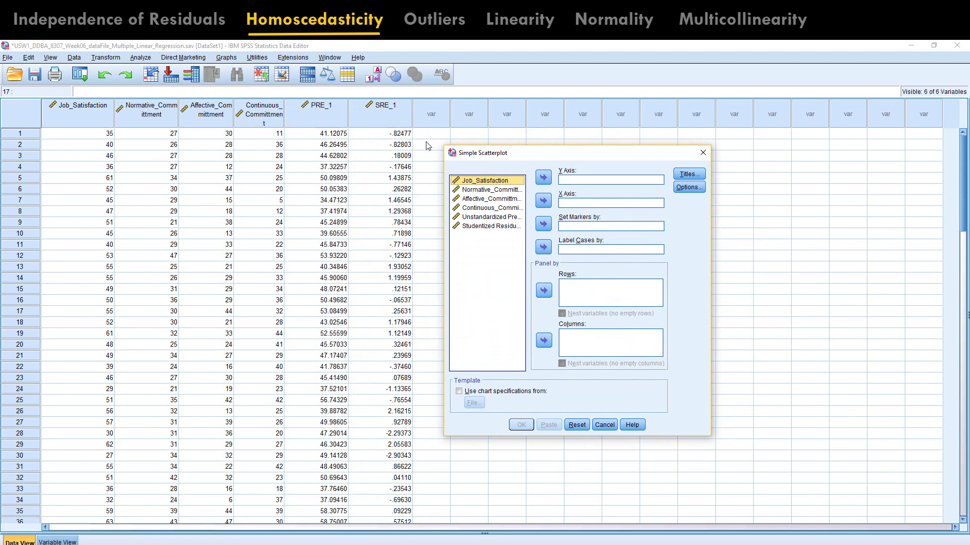
left_click(509, 227)
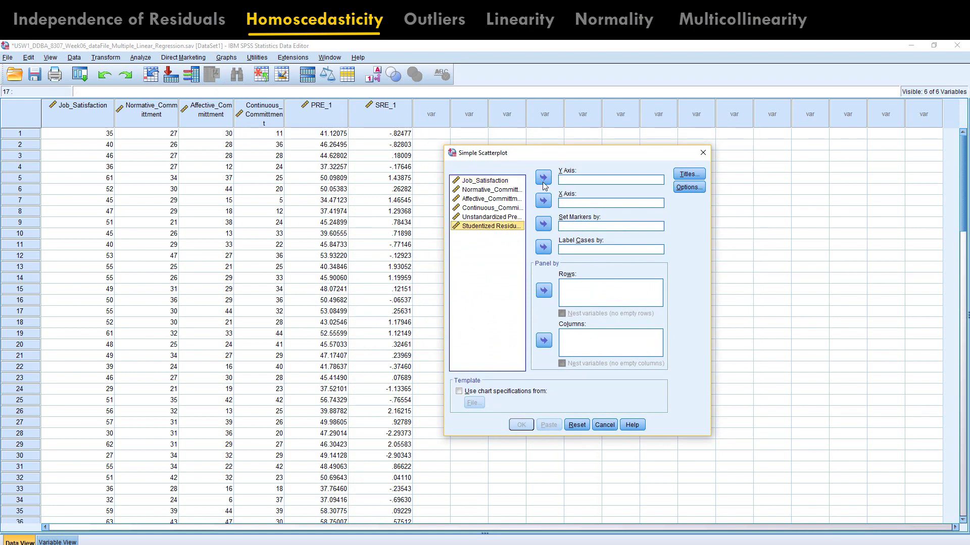
left_click(544, 178)
left_click(495, 218)
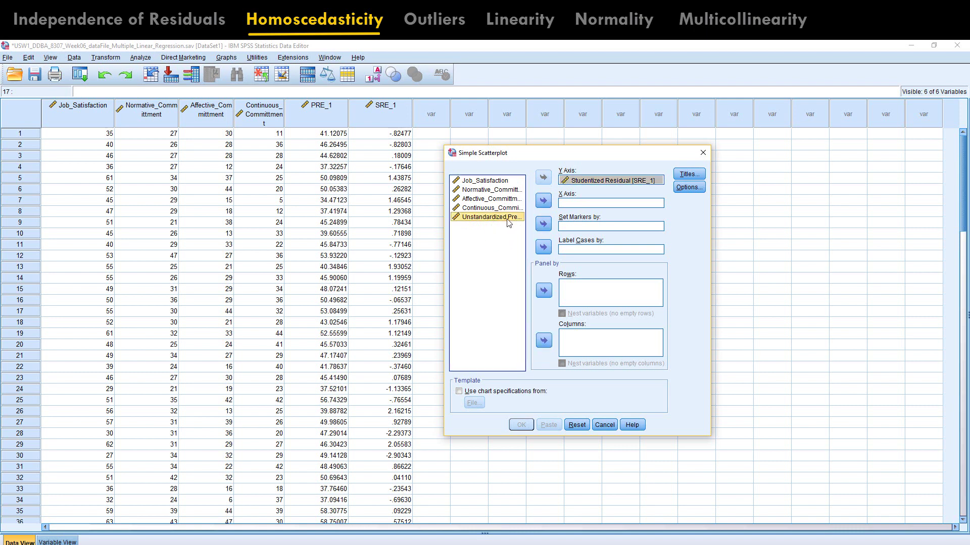
left_click(542, 200)
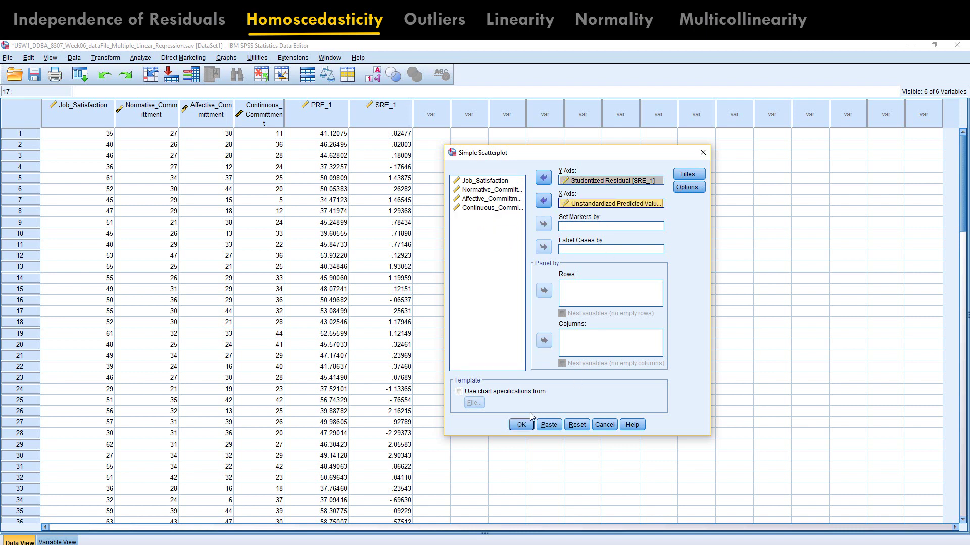
left_click(521, 424)
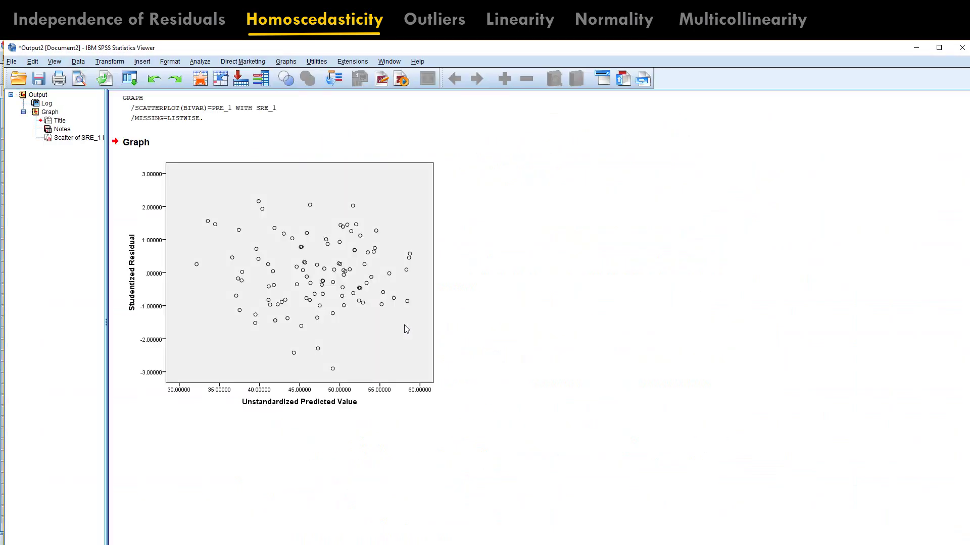
Step: Copy the scatterplot into the Word document under the Homoscedasticity heading and shrink it to about 3.7 inches wide
left_click(312, 221)
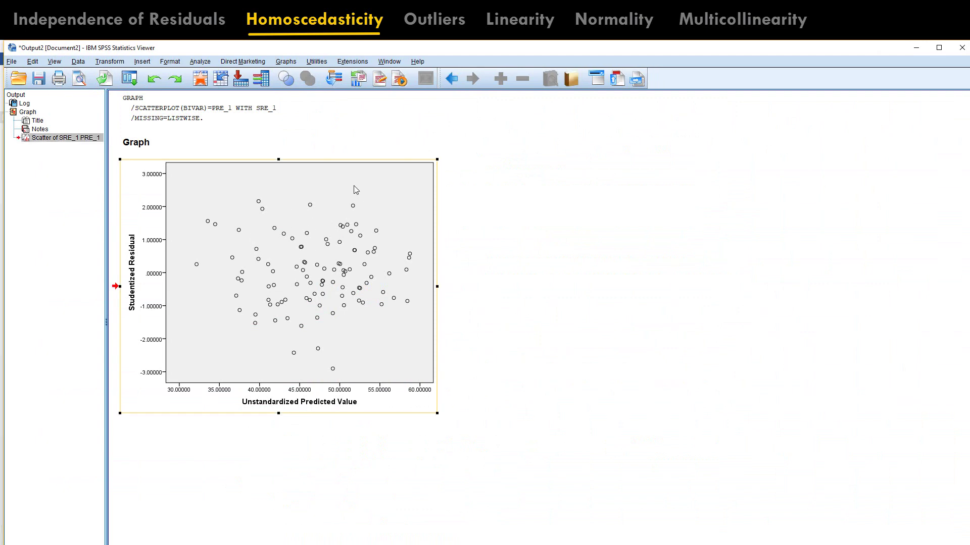
key("alt+Tab")
key("ctrl+v")
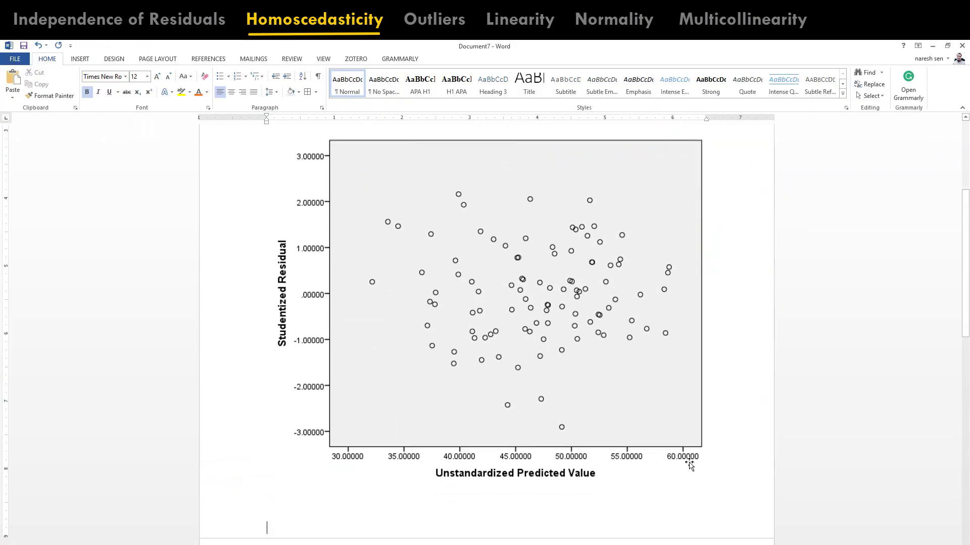
left_click(699, 466)
left_click_drag(706, 487, 514, 333)
scroll(443, 329, "up", 3)
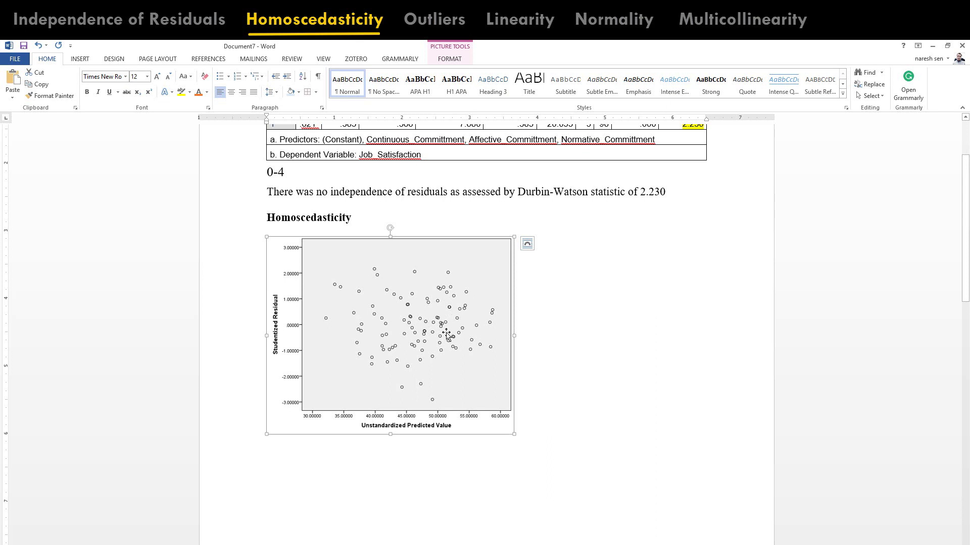
left_click(424, 457)
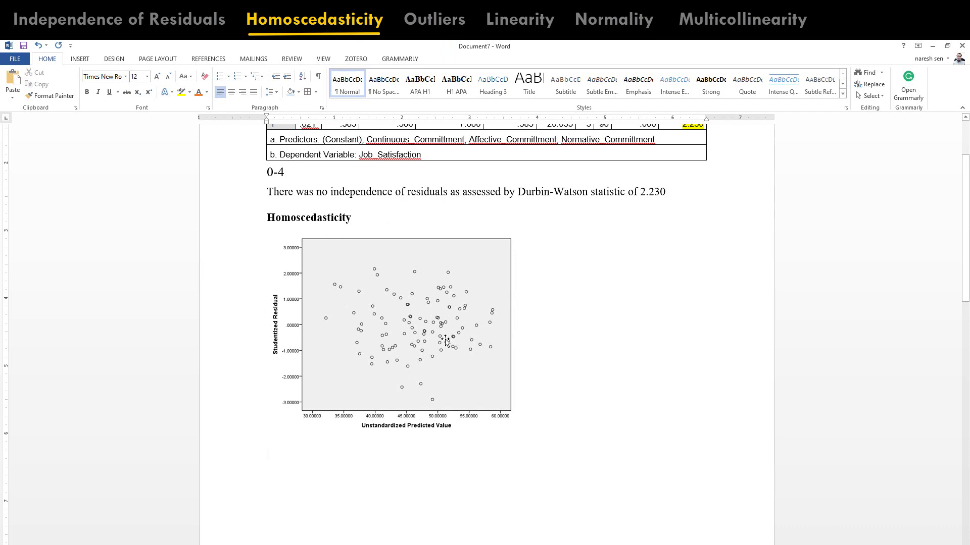
Step: Delete the picture of funnel and fan-shaped example patterns below the scatterplot
scroll(446, 341, "down", 3)
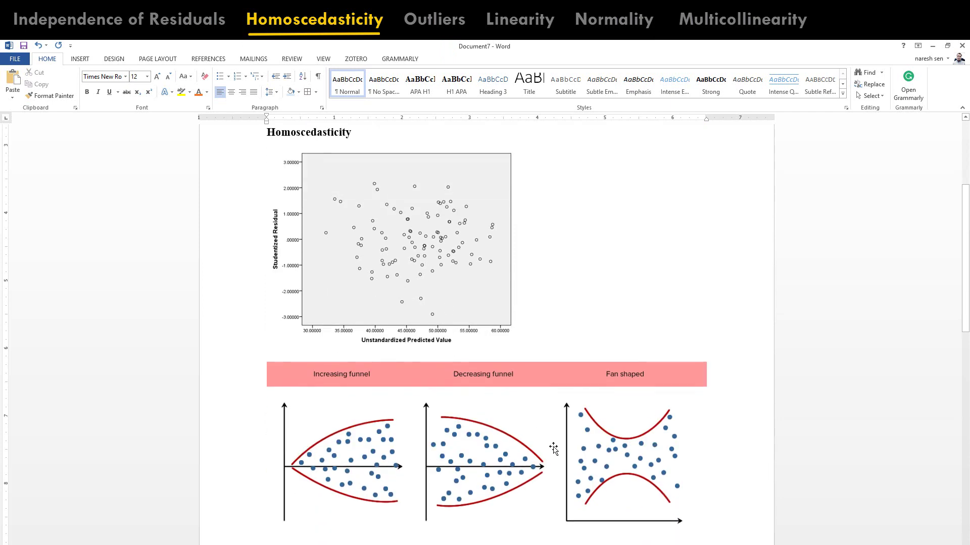
left_click(643, 490)
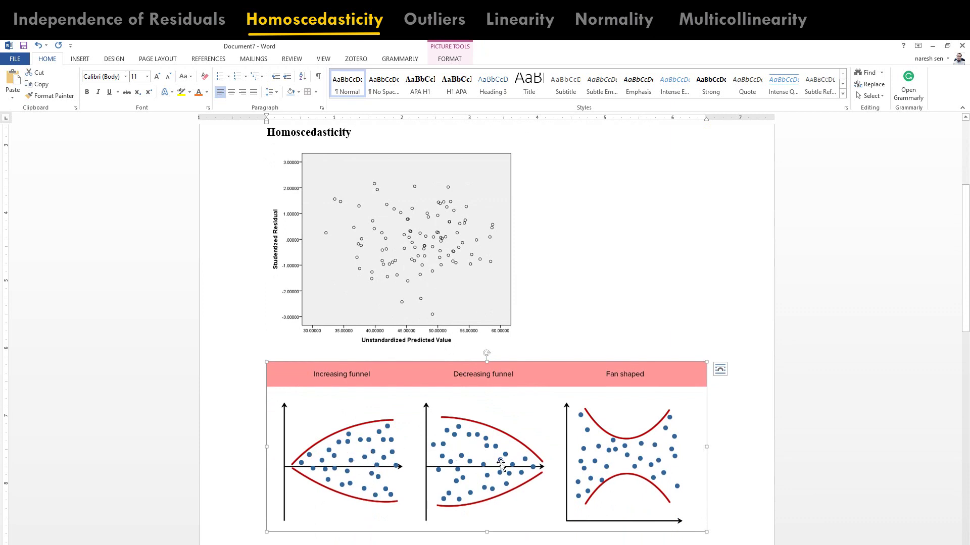
key("Delete")
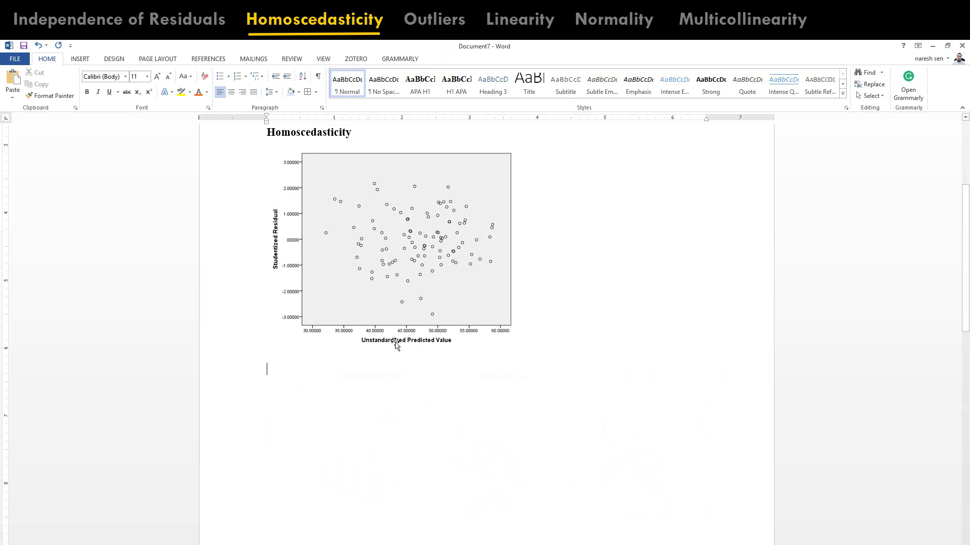
Step: Write "There was homoscedasticity as assessed by vidual inspection of a plot of steudentized residuals versus unstandardized predicted values." below the scatterplot
type("There was h")
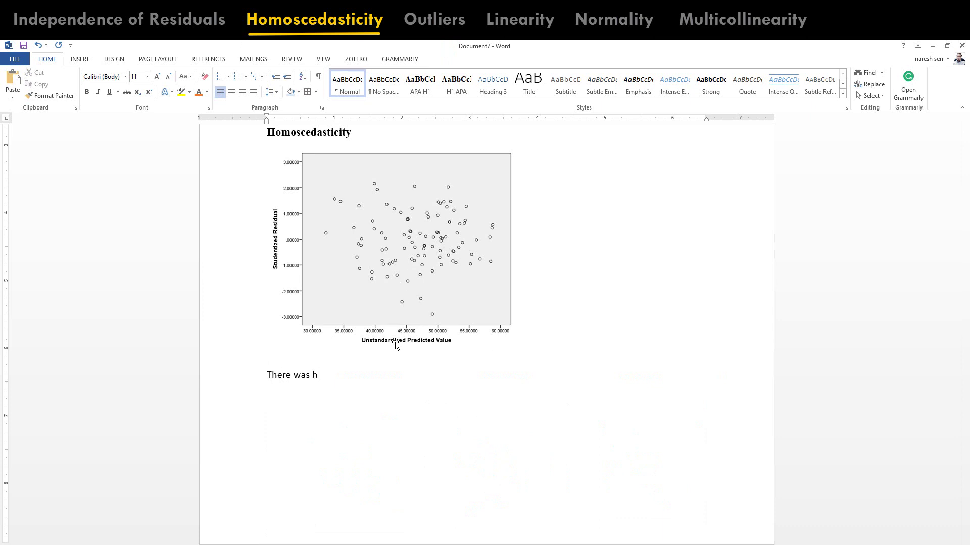
type("omoscedasticity as ass")
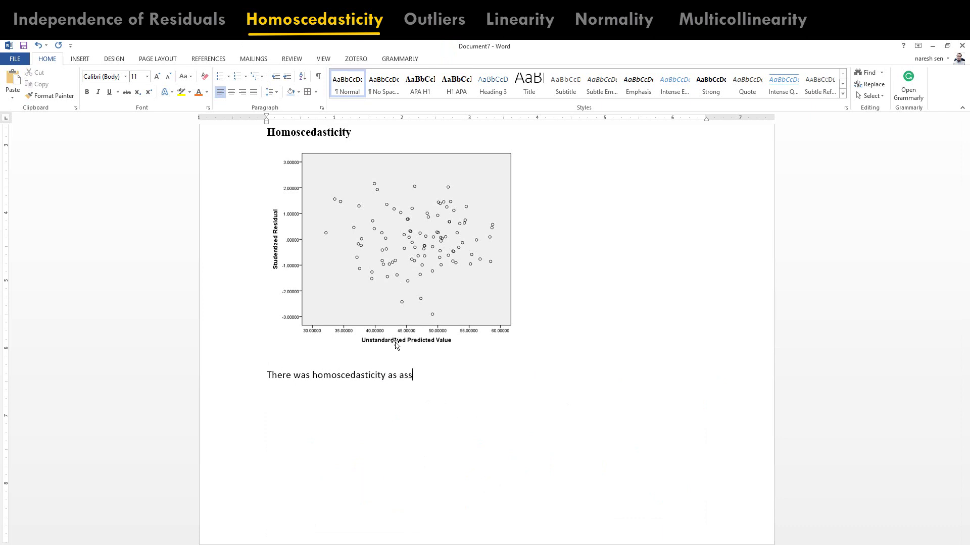
type("essed by vidual inspection of")
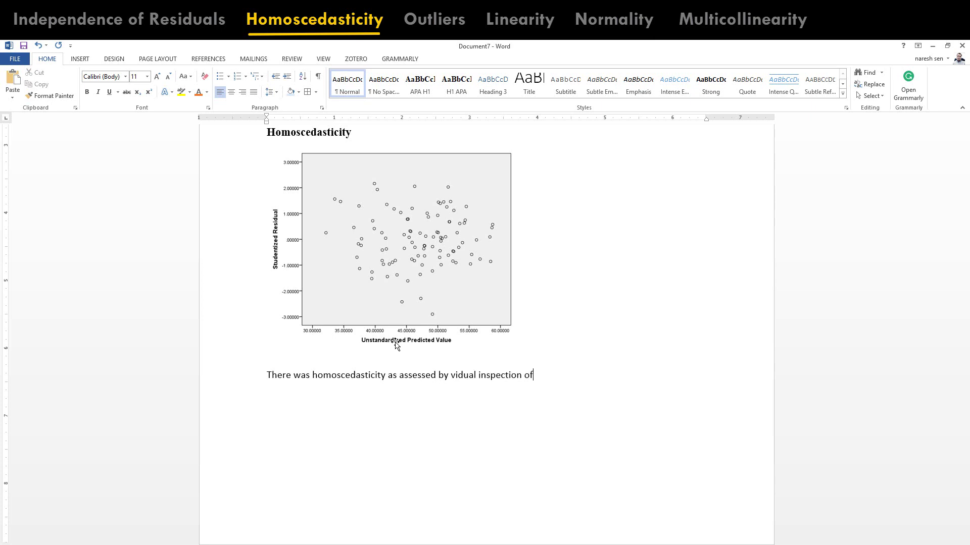
type(" a plot of")
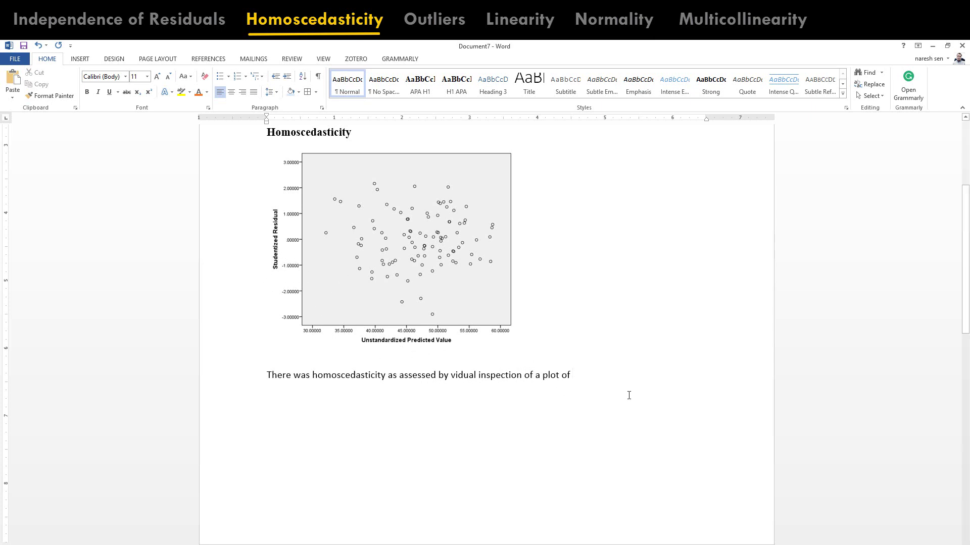
type("steudenti")
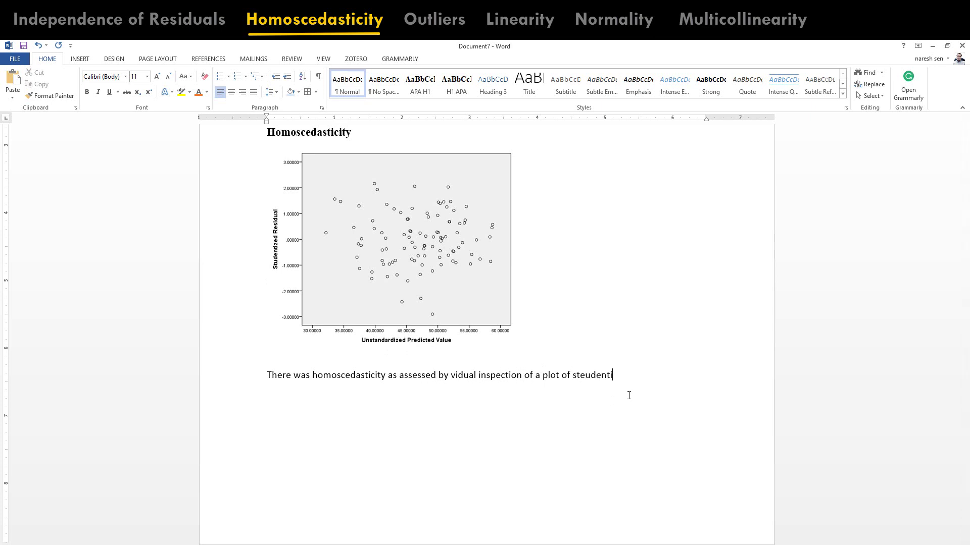
type("zed residual")
key("BackSpace")
key("BackSpace")
key("BackSpace")
key("BackSpace")
key("BackSpace")
key("BackSpace")
type("siduals versus un")
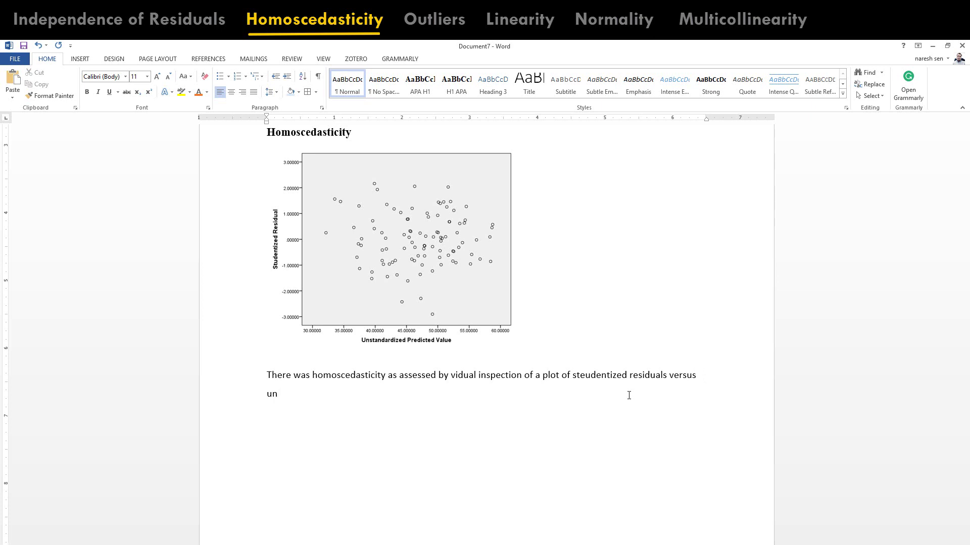
type("standardized predicted values.")
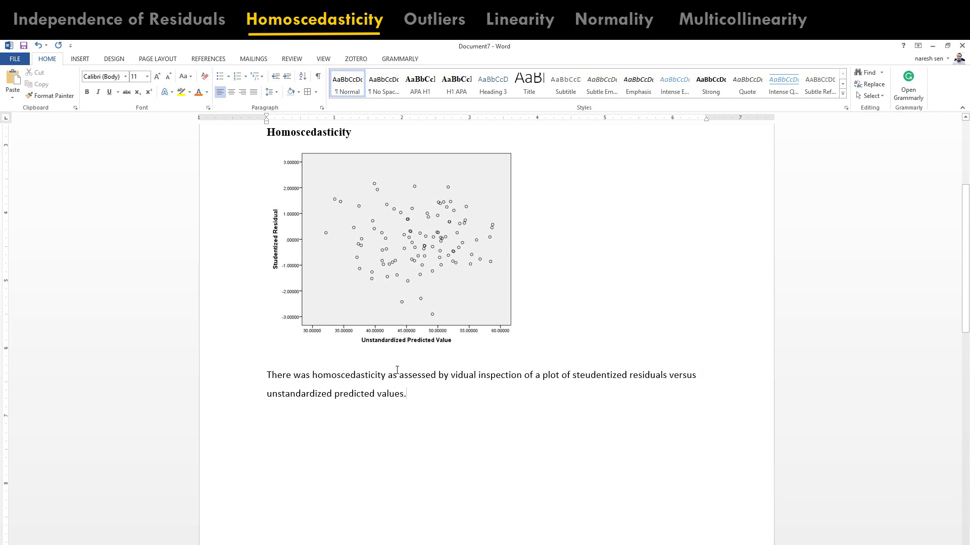
scroll(353, 262, "up", 3)
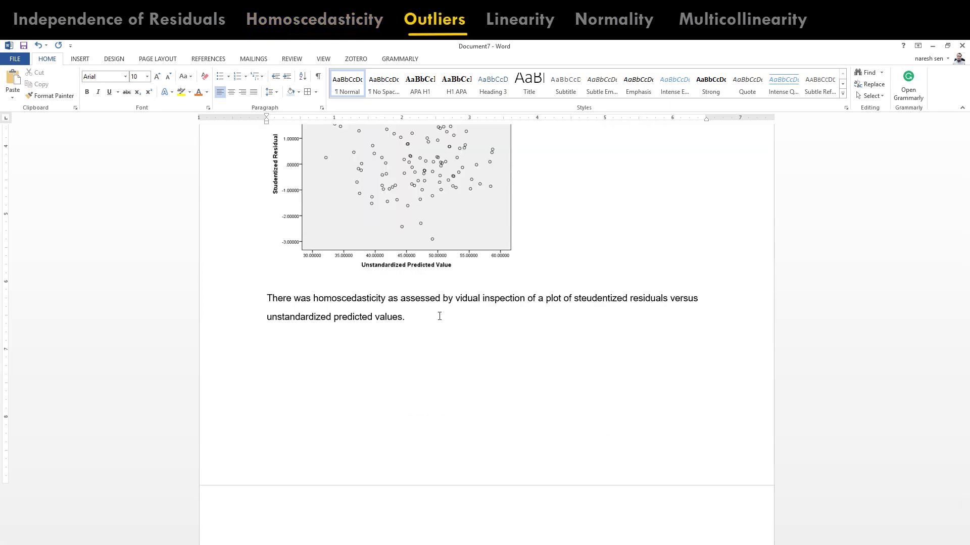
Step: Add a bold 11 pt "Outliers" heading below the homoscedasticity sentence, with a blank line above and a new line beneath it
type("Outliers")
key("shift+Home")
key("ctrl+b")
key("ctrl+bracketright")
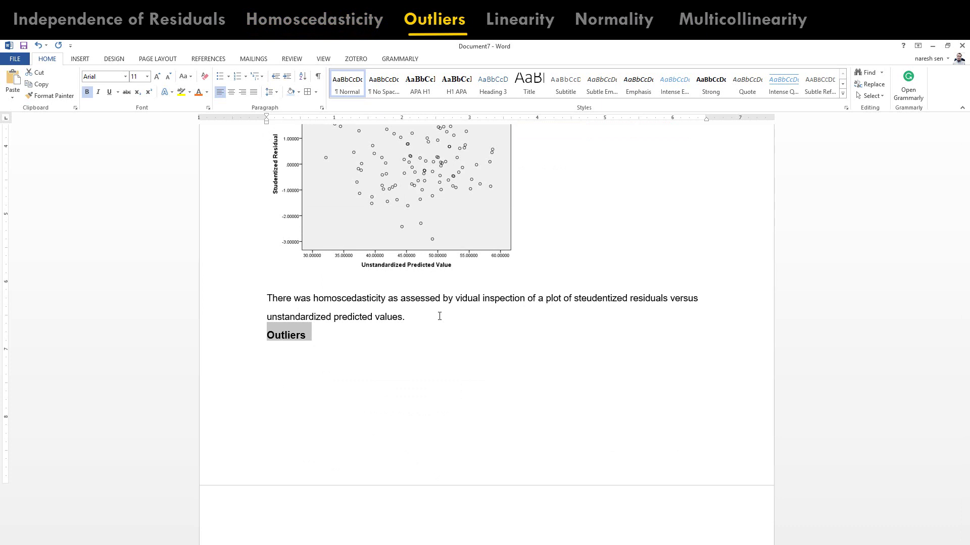
key("Home")
key("Return")
key("End")
key("Return")
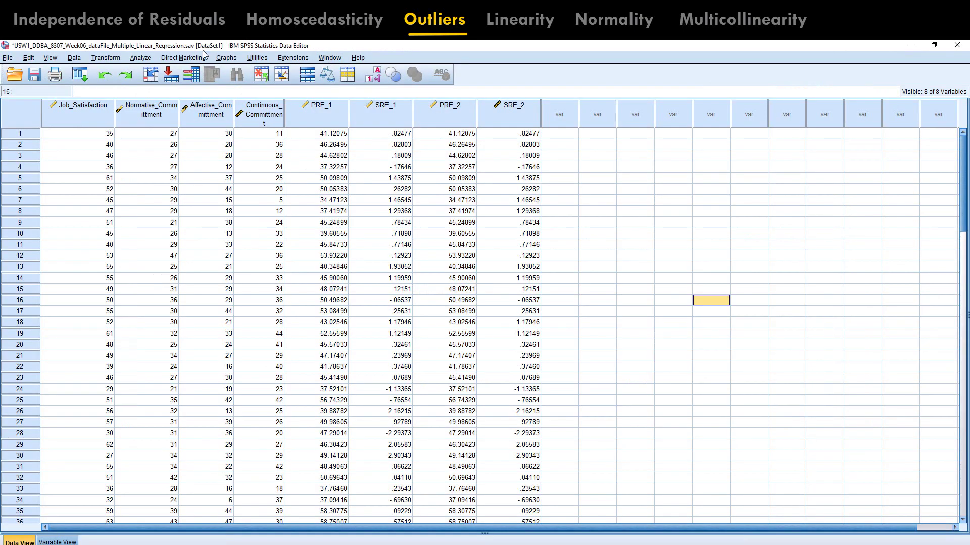
Step: Enable casewise diagnostics for outliers outside 3 standard deviations in the Linear Regression statistics
left_click(141, 57)
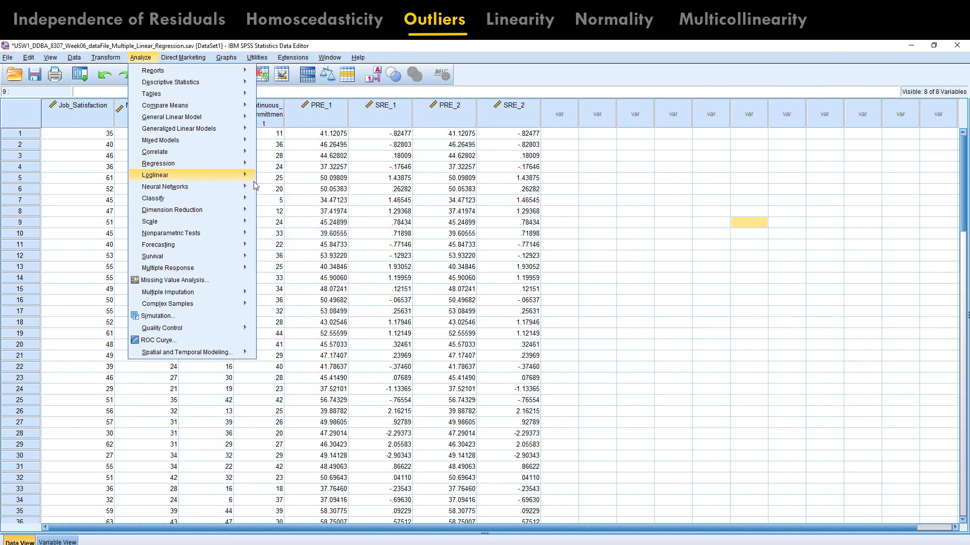
mouse_move(229, 164)
left_click(278, 178)
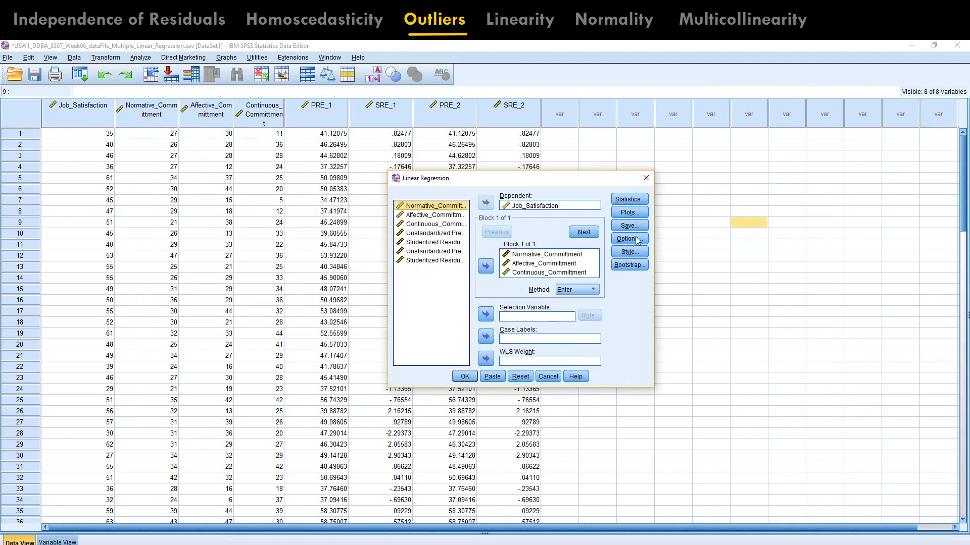
left_click(641, 201)
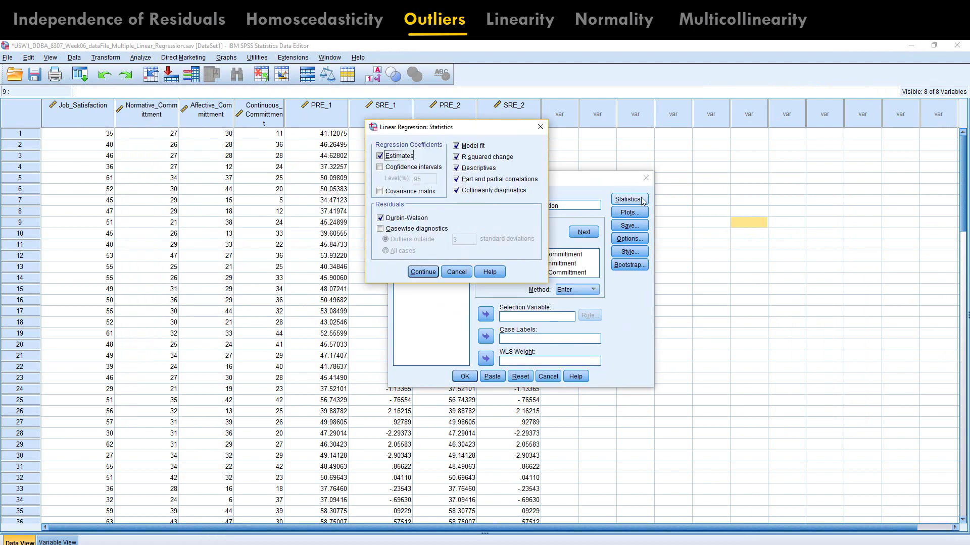
left_click(381, 229)
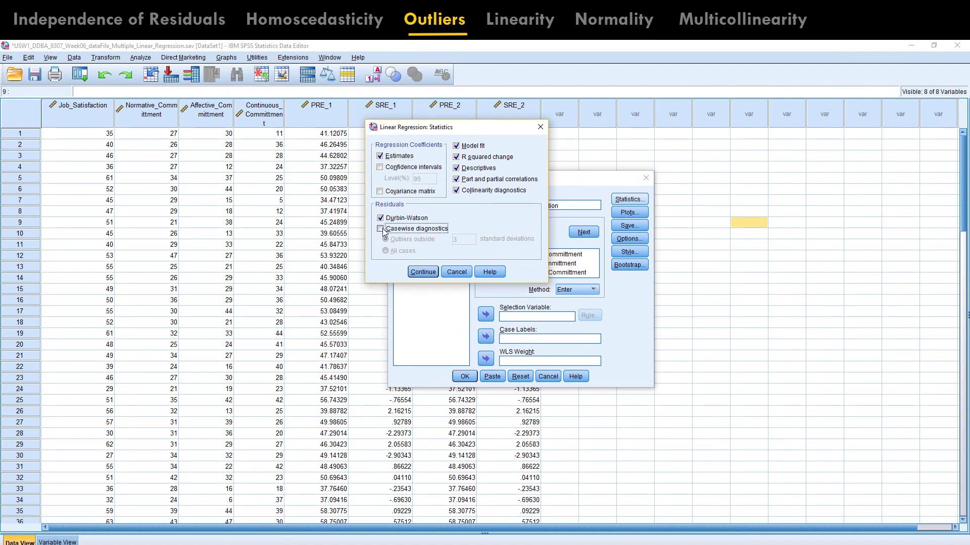
left_click(429, 271)
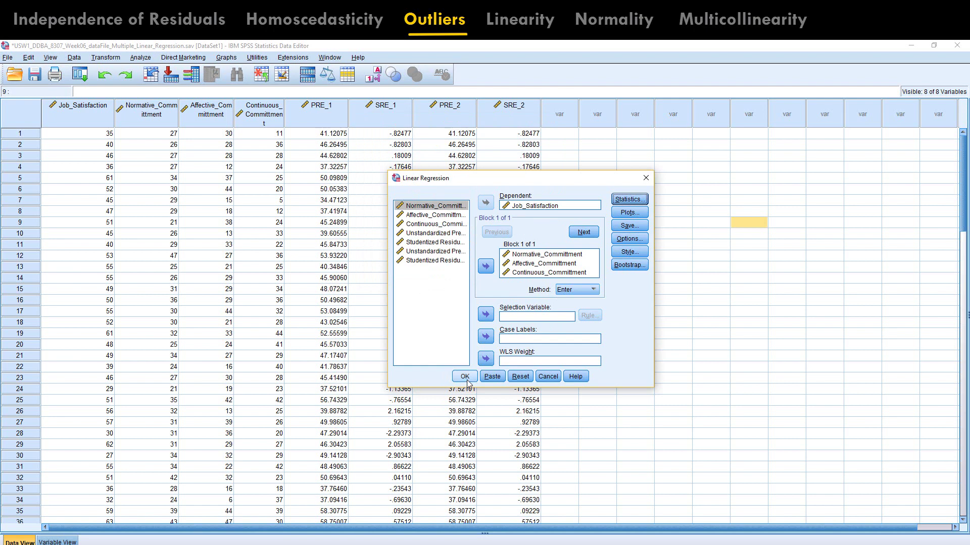
Step: Turn off saving of the studentized residuals and run the linear regression for Job_Satisfaction
left_click(629, 225)
left_click(463, 221)
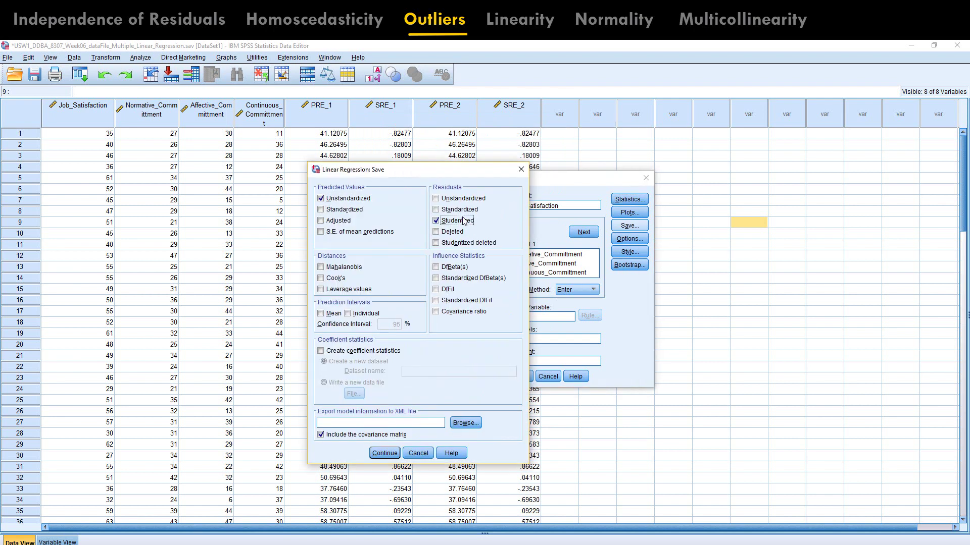
left_click(385, 453)
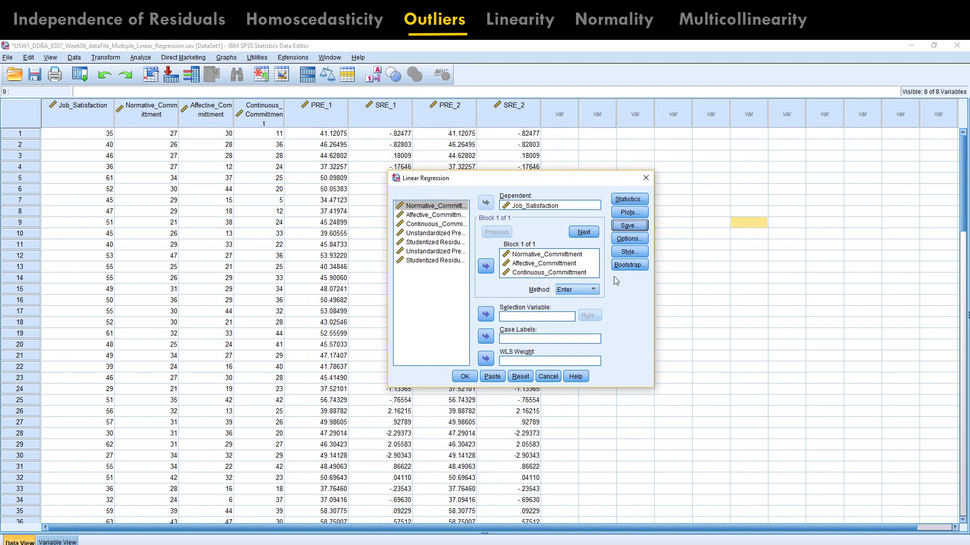
left_click(465, 376)
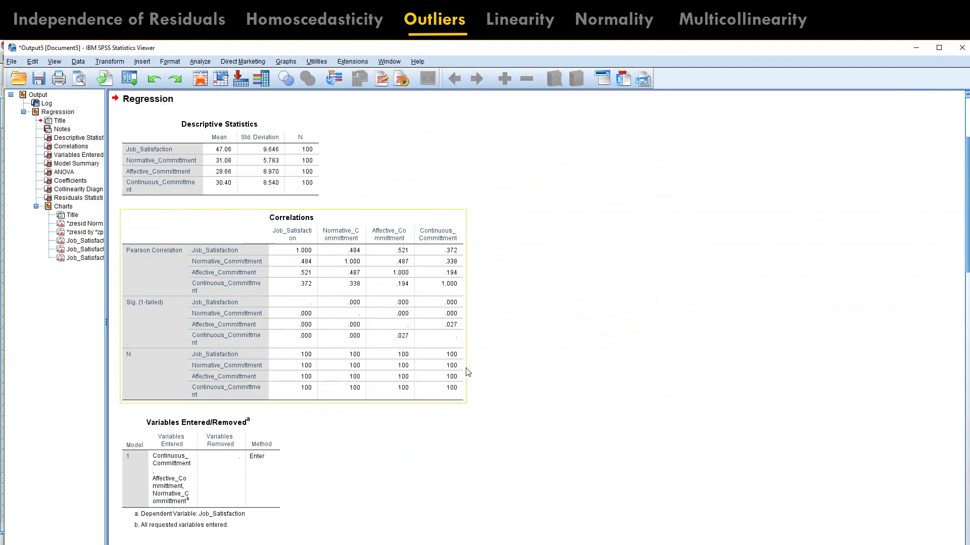
Step: Check the regression output tables and charts for a casewise diagnostics table of outliers
scroll(320, 318, "down", 5)
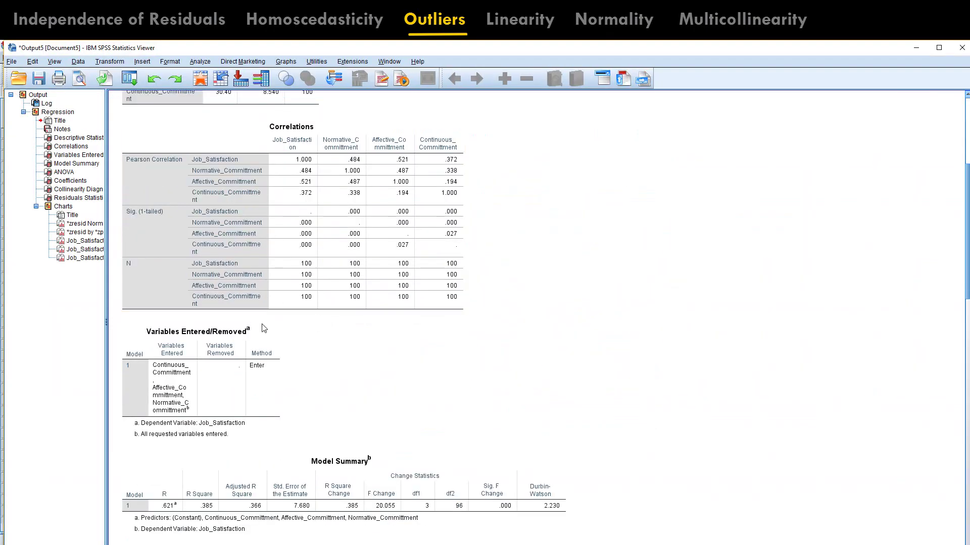
scroll(354, 323, "down", 10)
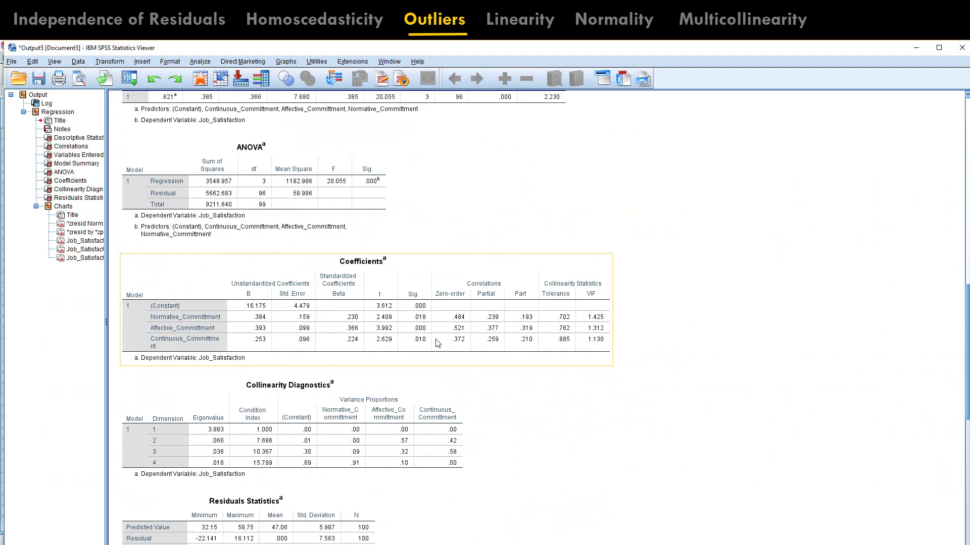
scroll(368, 372, "down", 20)
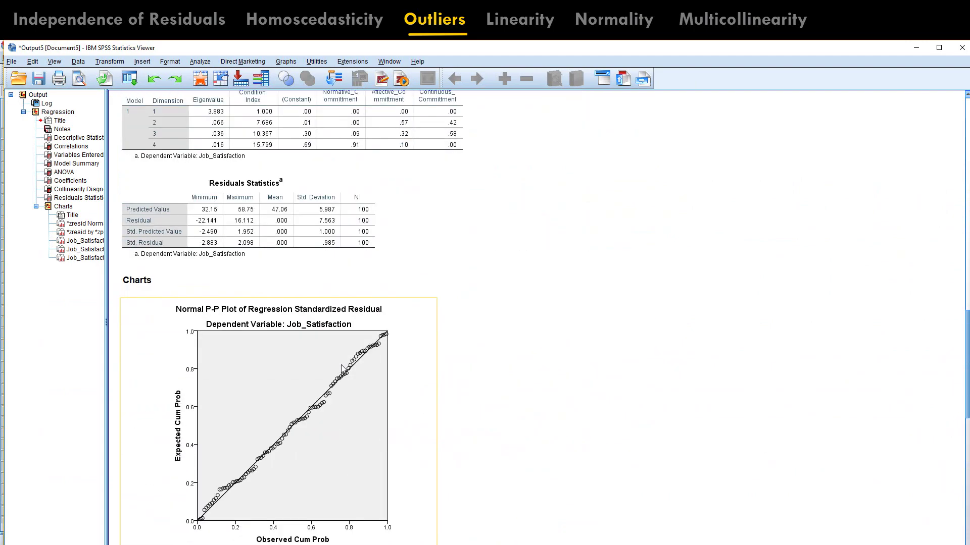
scroll(340, 365, "down", 20)
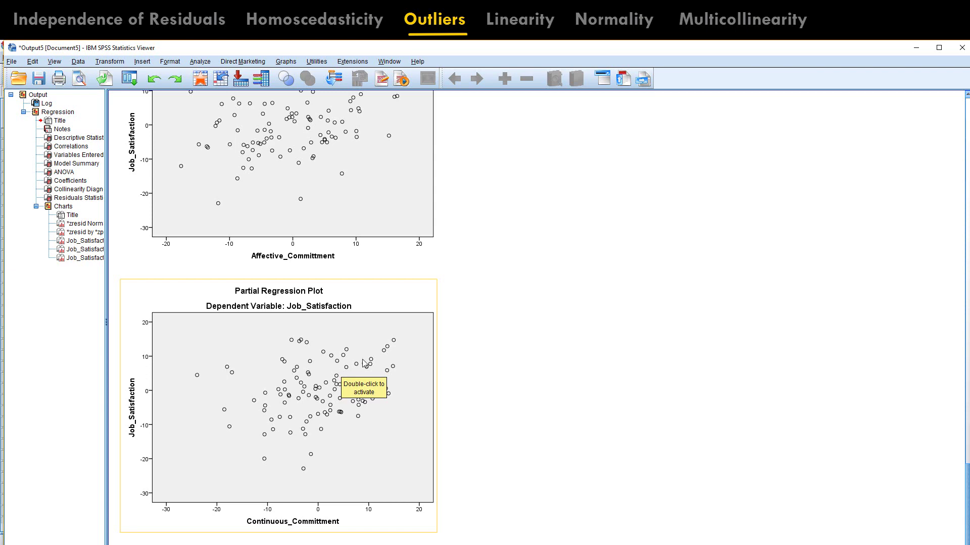
scroll(495, 383, "up", 20)
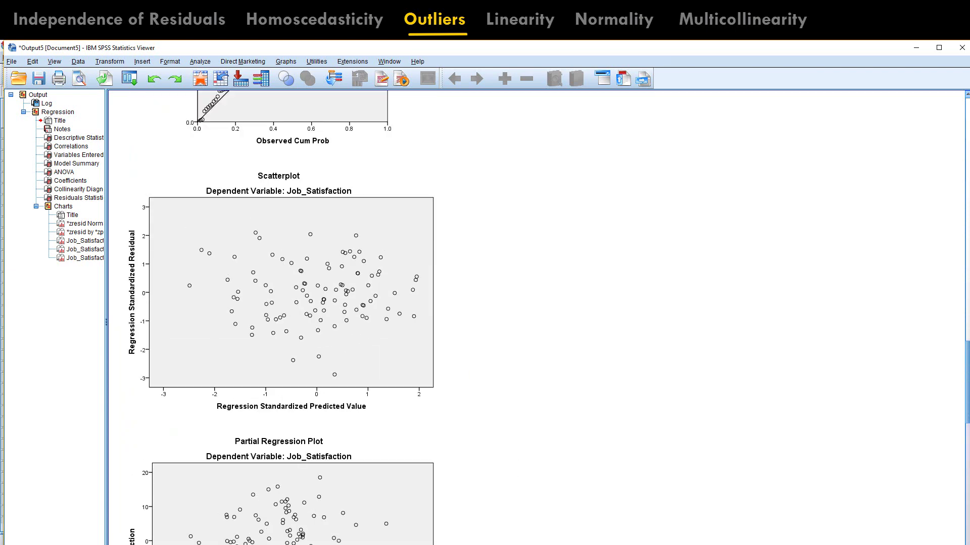
Step: Write "If the residuals are less than ±3, the table is not visible" under the Outliers heading in the Word document
left_click(497, 543)
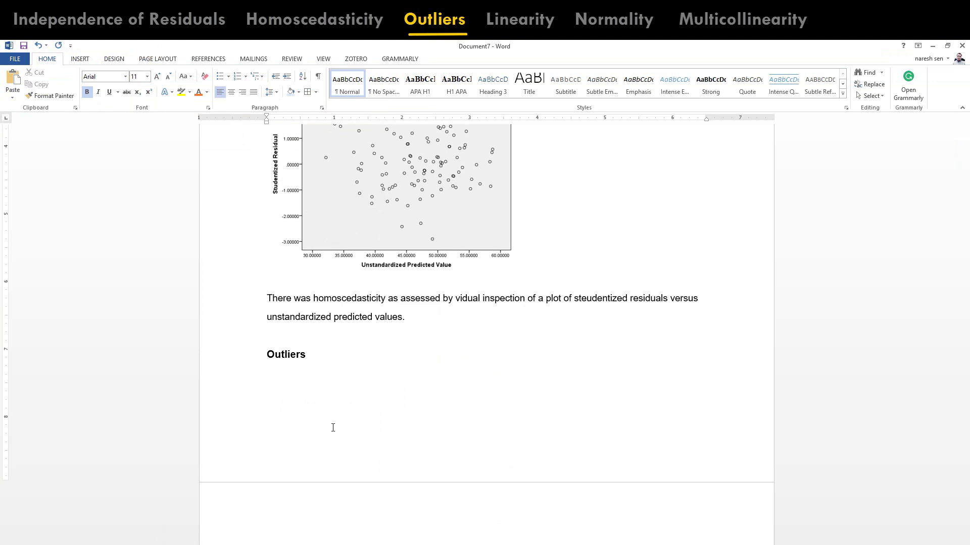
type("If the residuals are less thatn")
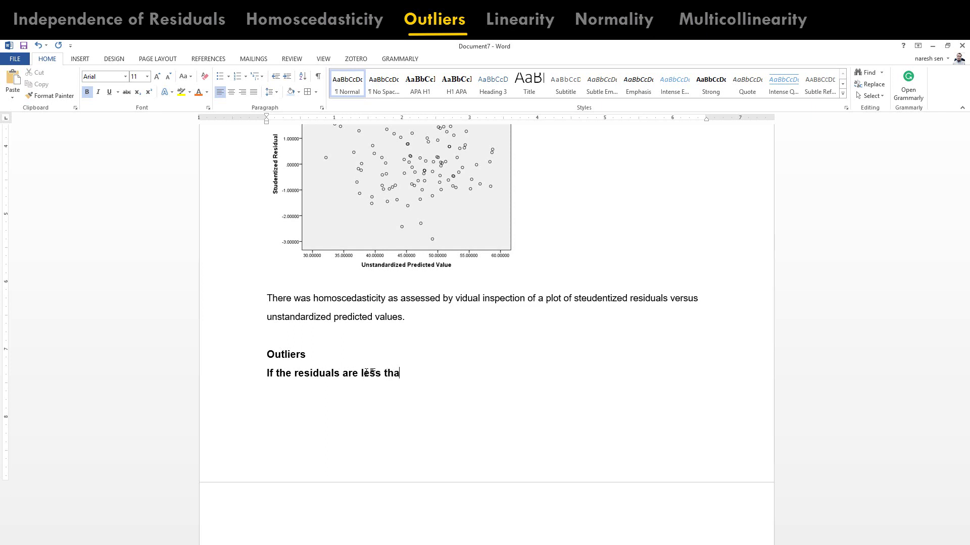
key("BackSpace")
key("BackSpace")
key("BackSpace")
type("n")
type("±3")
type(", the table ")
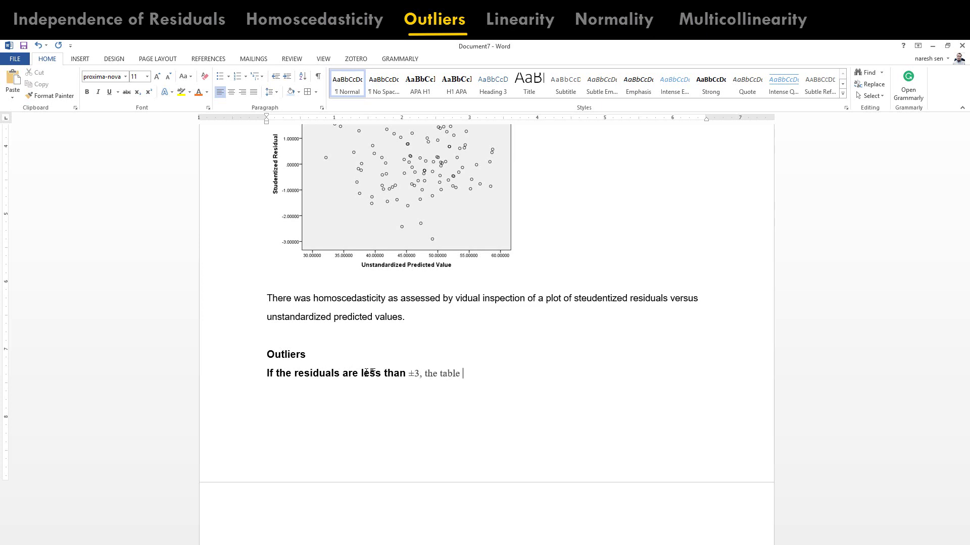
type("is not visibleThe informat")
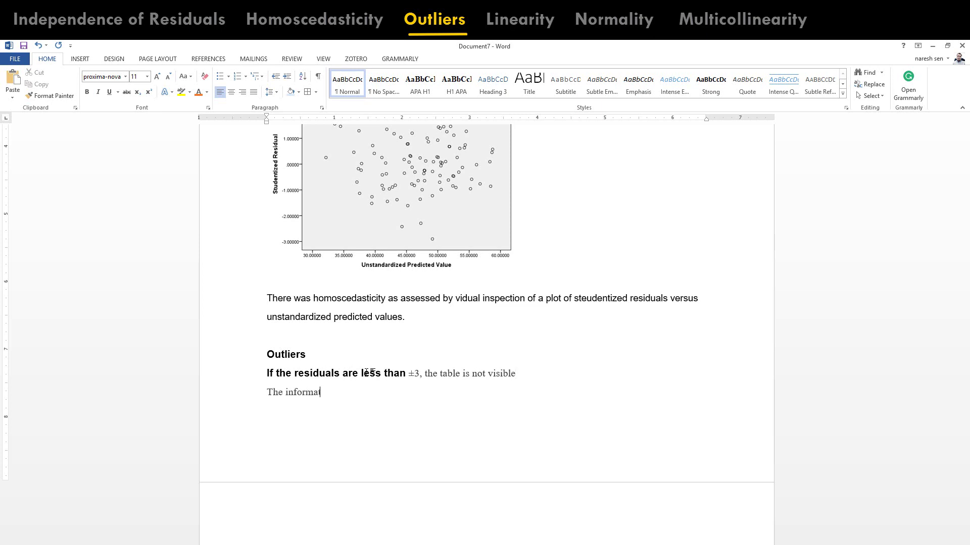
Step: Complete the second line as "The information is displayed only if the residuals are greater than ±3" and unbold the line above it
type("ion is displayed only if the resudual")
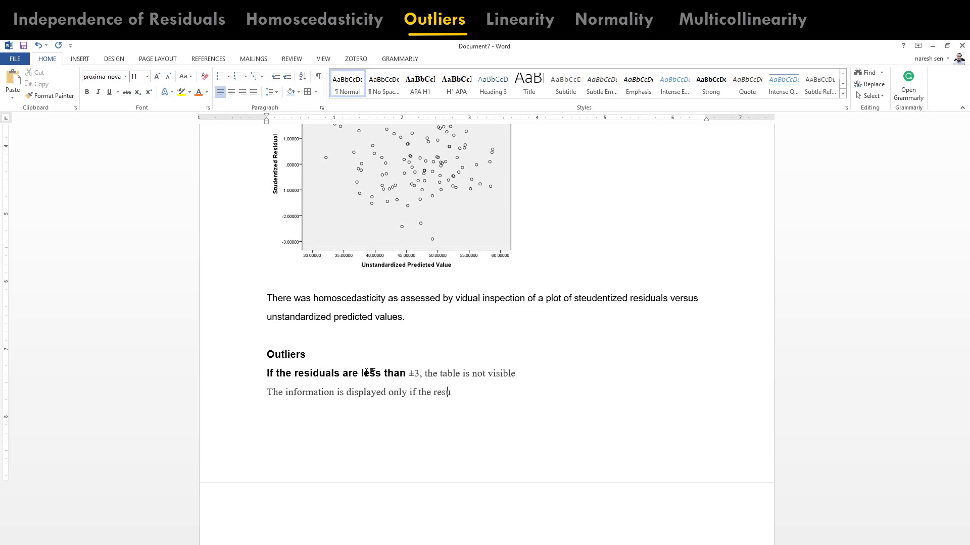
key("BackSpace")
key("BackSpace")
key("BackSpace")
key("BackSpace")
key("BackSpace")
type("iduals are greater than ±3")
mouse_move(274, 374)
left_mouse_down()
mouse_move(419, 375)
mouse_move(405, 374)
left_mouse_up()
left_click(583, 392)
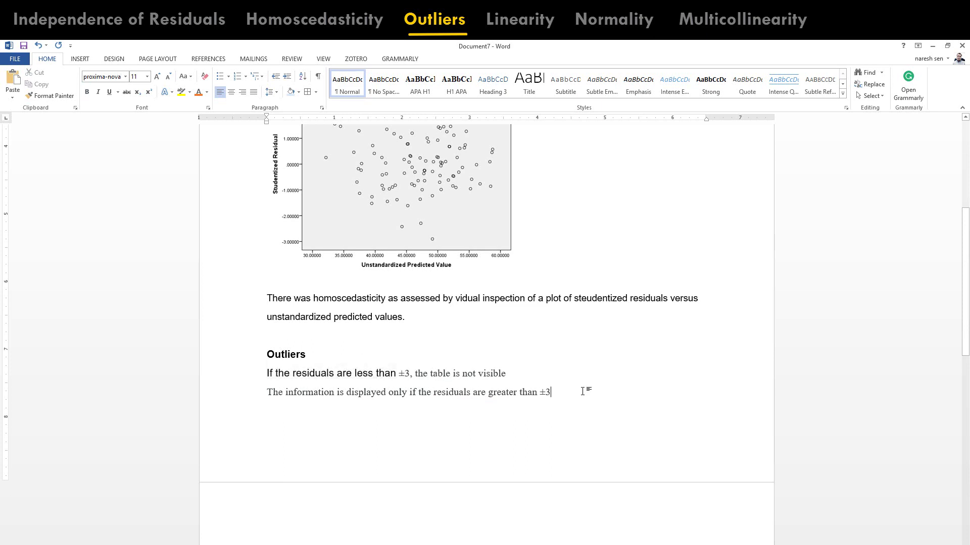
Step: Add two lines reading "GOOD with Outliers." and "There is no outliers." at the end of the Outliers section
key("Return")
type("GOOD with O")
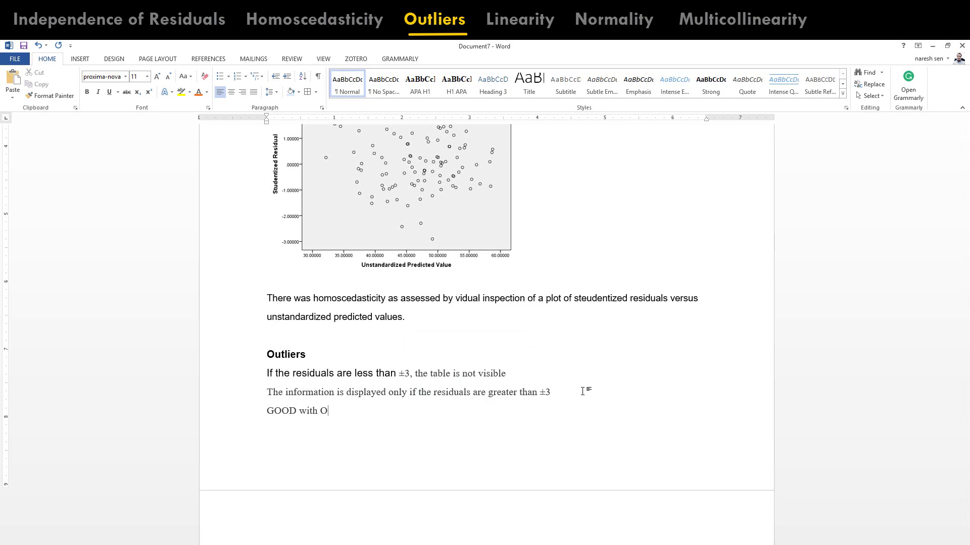
type("utliers.")
key("Return")
type("There is ")
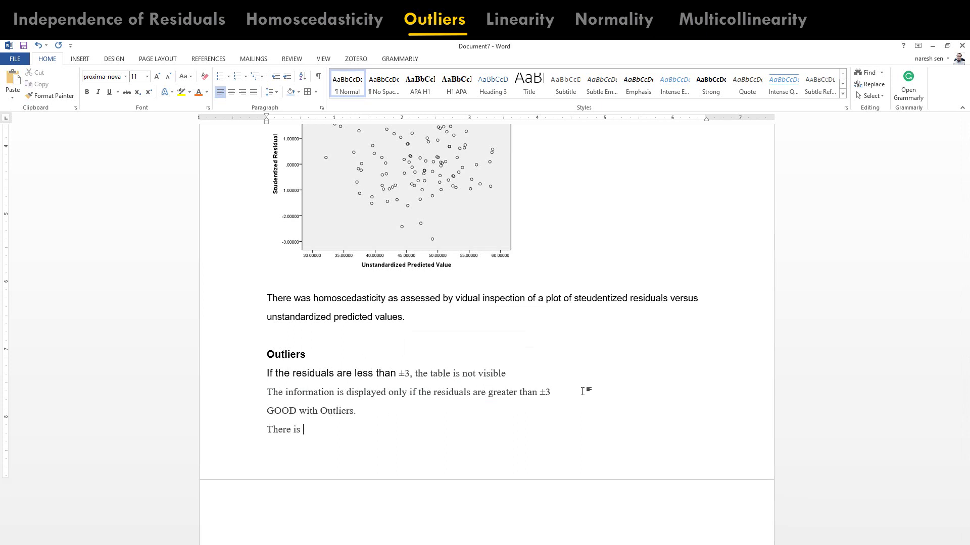
type("no outliers.")
Step: Add a bold 11 pt Arial "Linearity" heading after a blank line, with a new line beneath it
key("Return")
key("Return")
type("Linearity")
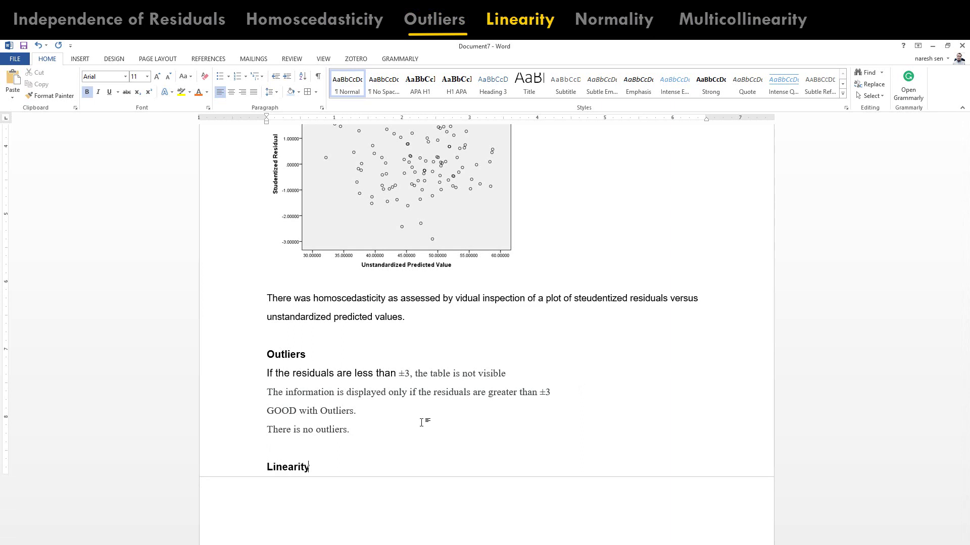
key("Return")
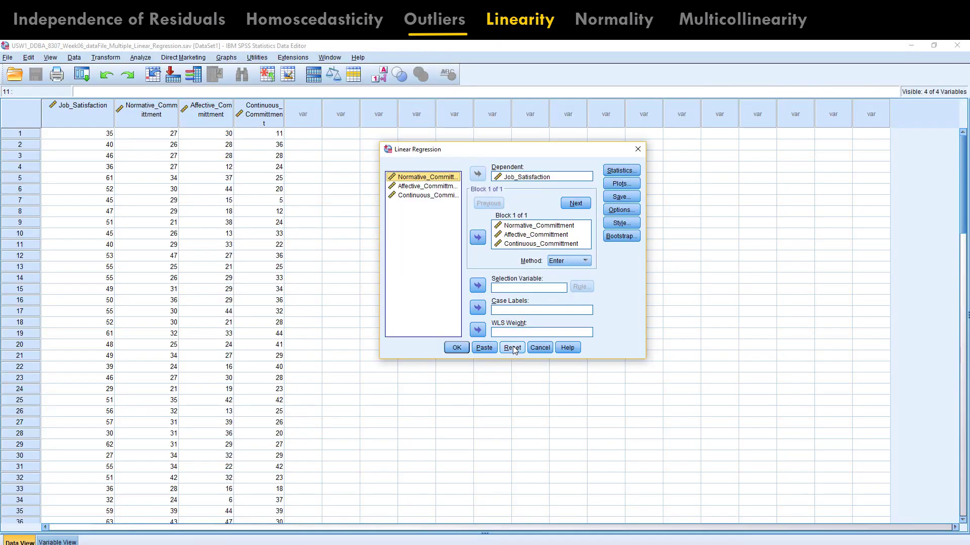
Step: Reset Linear Regression and set Job_Satisfaction as dependent and the normative, affective and continuous commitment variables as independents, keeping the default statistics
left_click(512, 348)
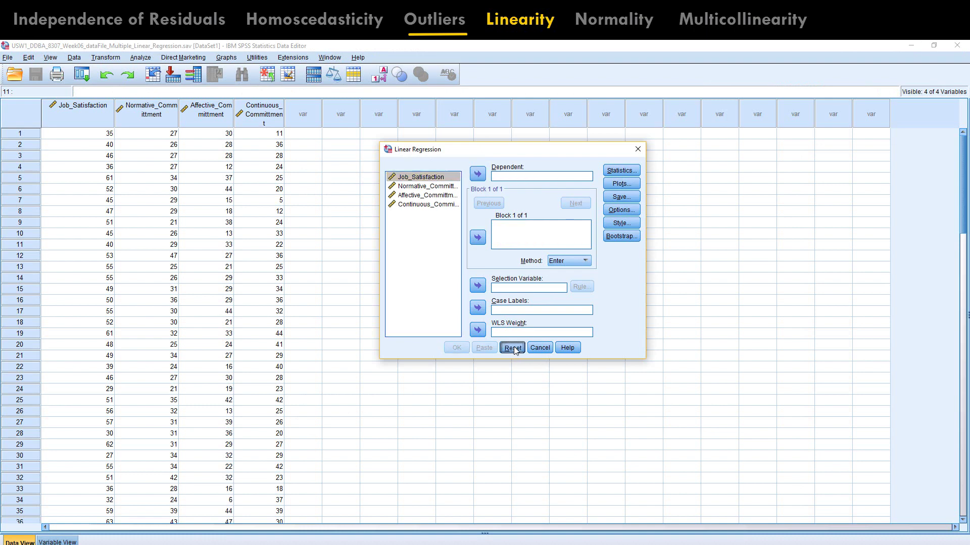
left_click(477, 173)
left_click(430, 177)
left_click(440, 196, "shift")
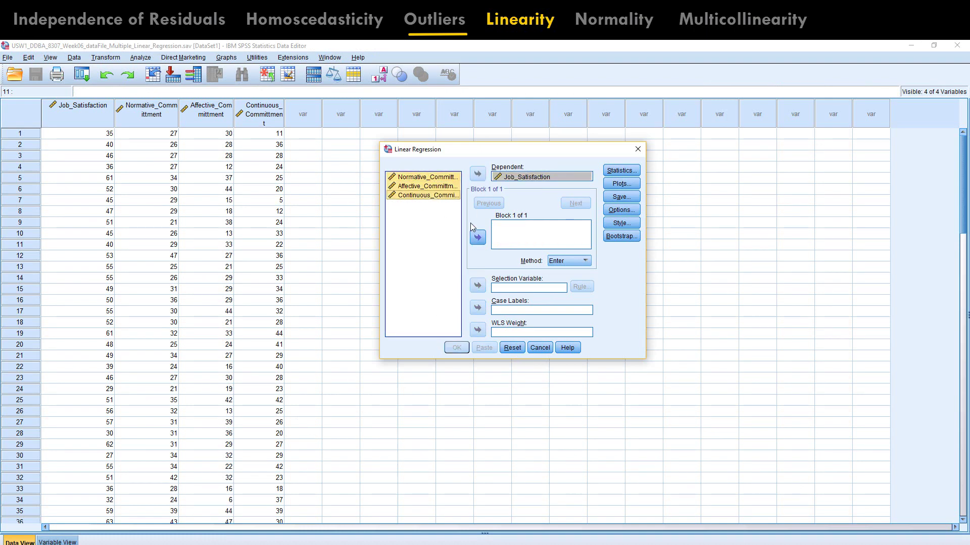
left_click(477, 237)
left_click(608, 173)
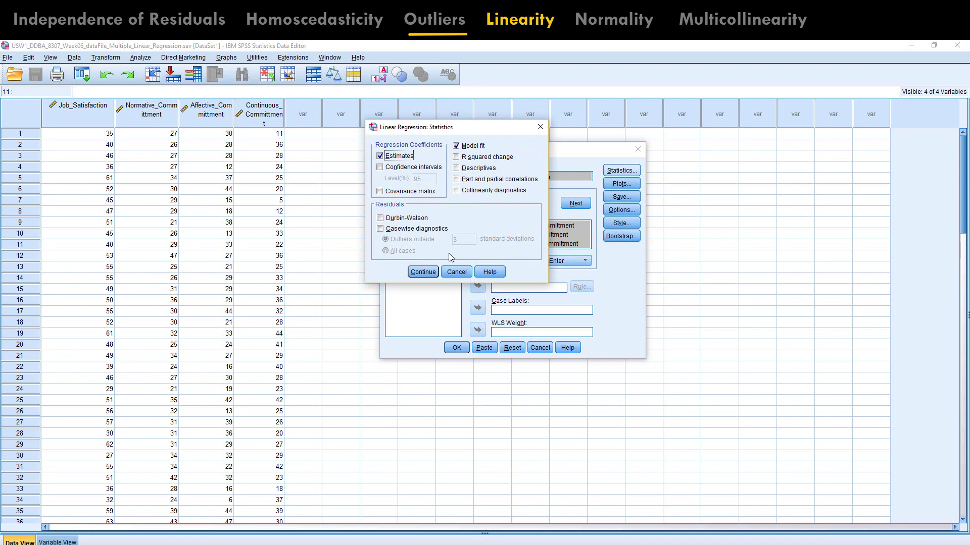
left_click(423, 273)
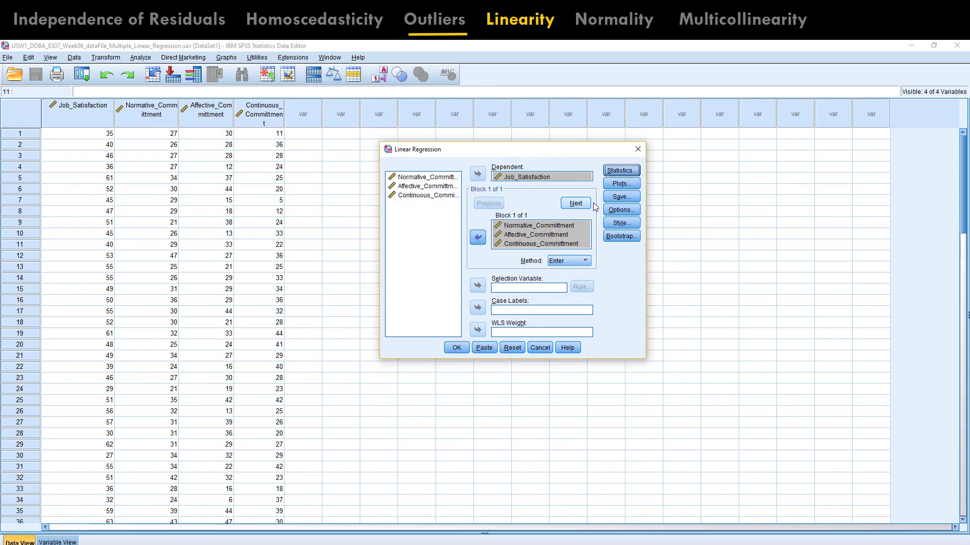
Step: Set up the regression plots with *ZRESID as Y and *ZPRED as X, plus the normal probability plot and all partial plots
left_click(618, 184)
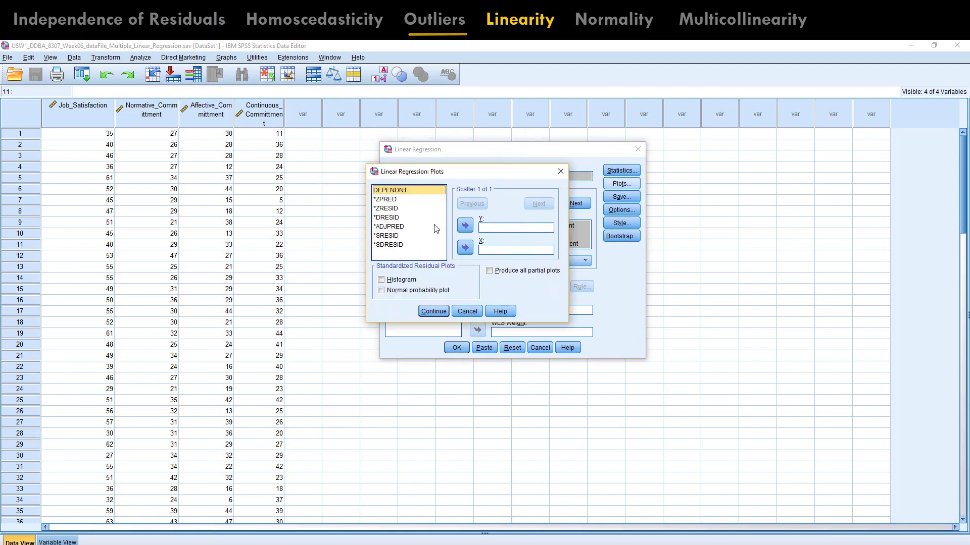
left_click(401, 208)
left_click(465, 225)
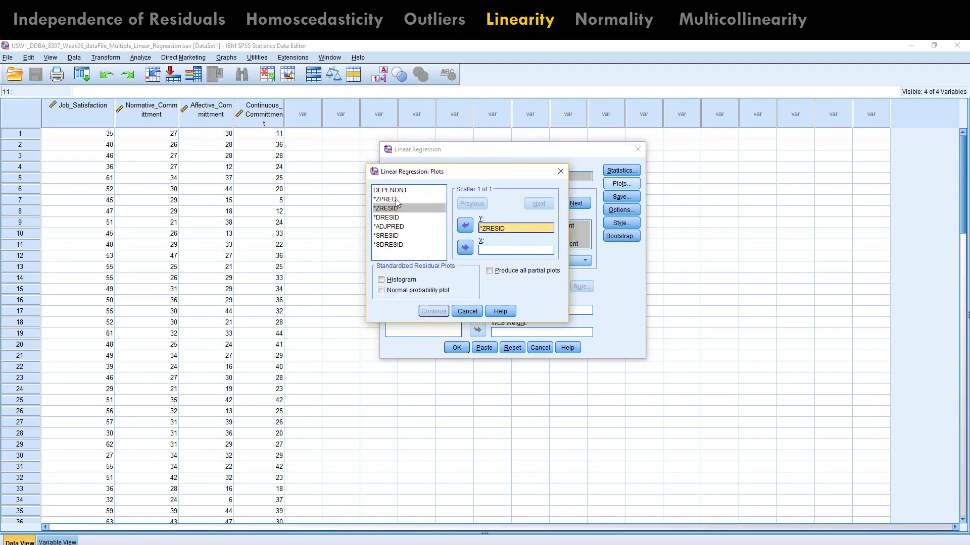
left_click(391, 200)
left_click(464, 247)
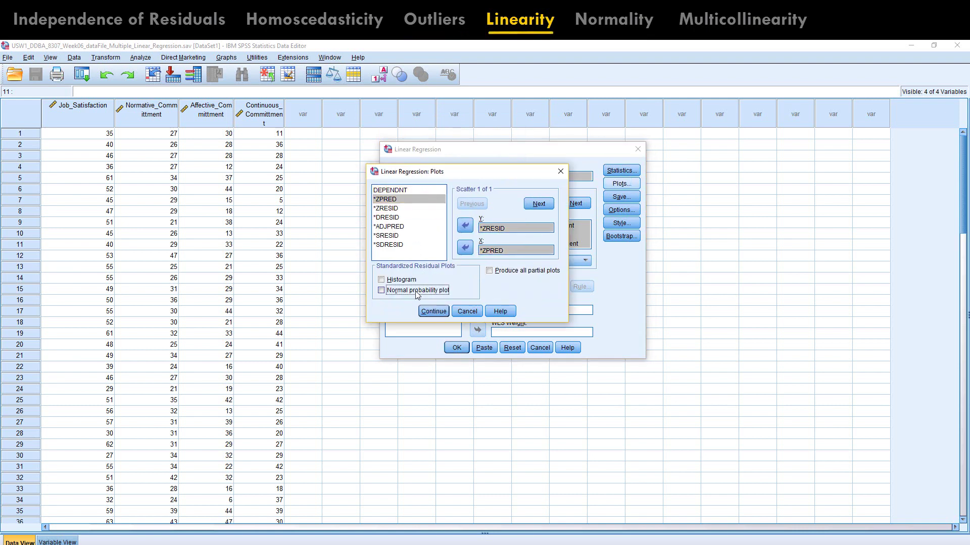
left_click(423, 290)
left_click(506, 272)
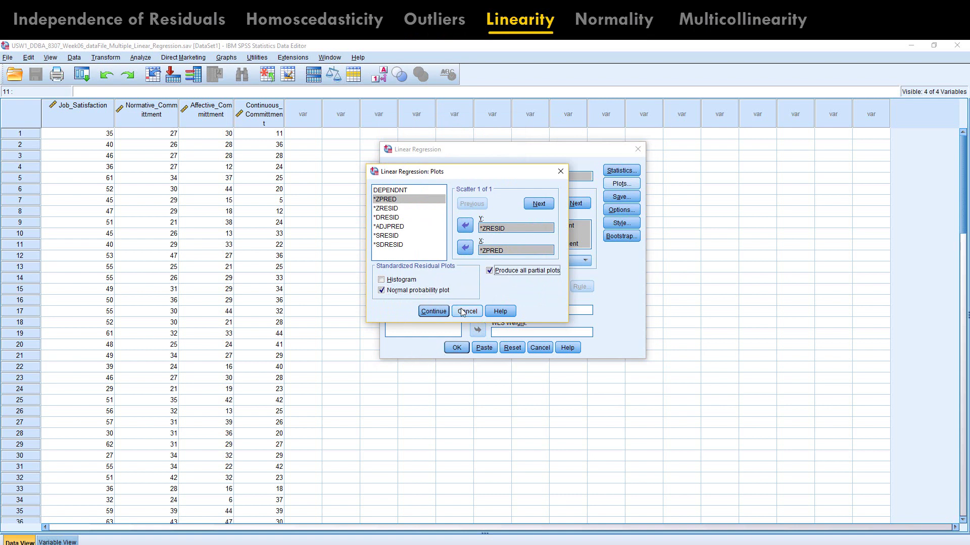
left_click(434, 311)
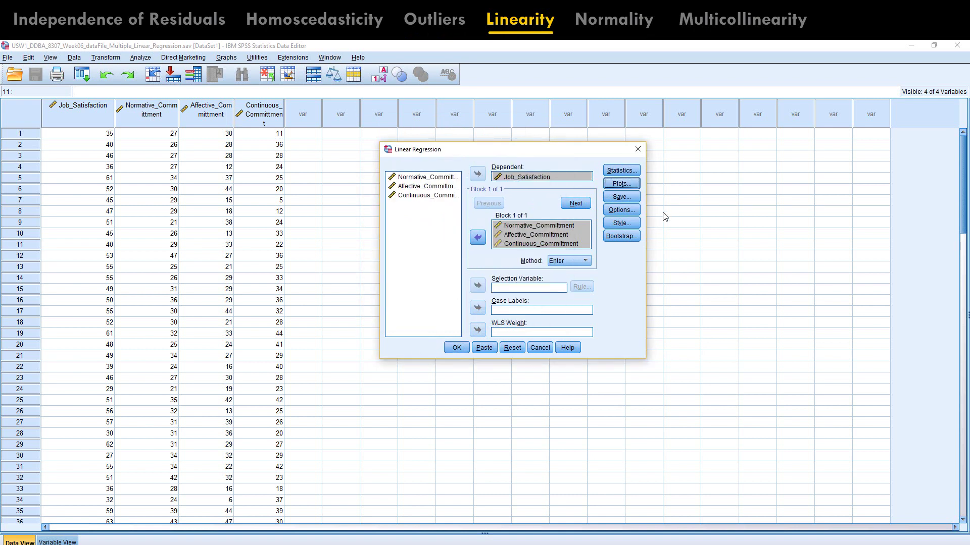
Step: Keep the default regression options with cases excluded listwise and run the regression
left_click(630, 211)
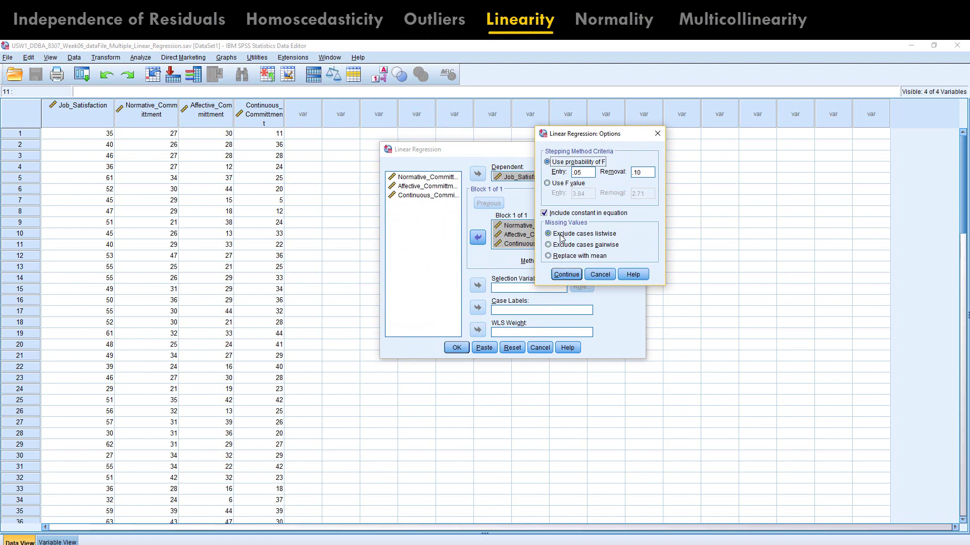
left_click(566, 276)
left_click(458, 348)
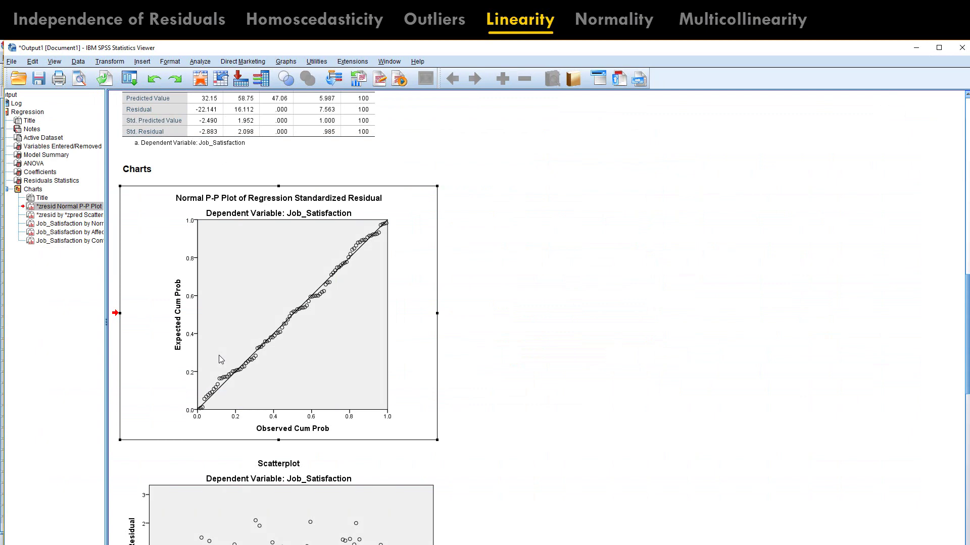
Step: Switch to Word and paste the normal P-P plot and residual scatterplot at reduced size, side by side, under the Linearity heading
key("alt+Tab")
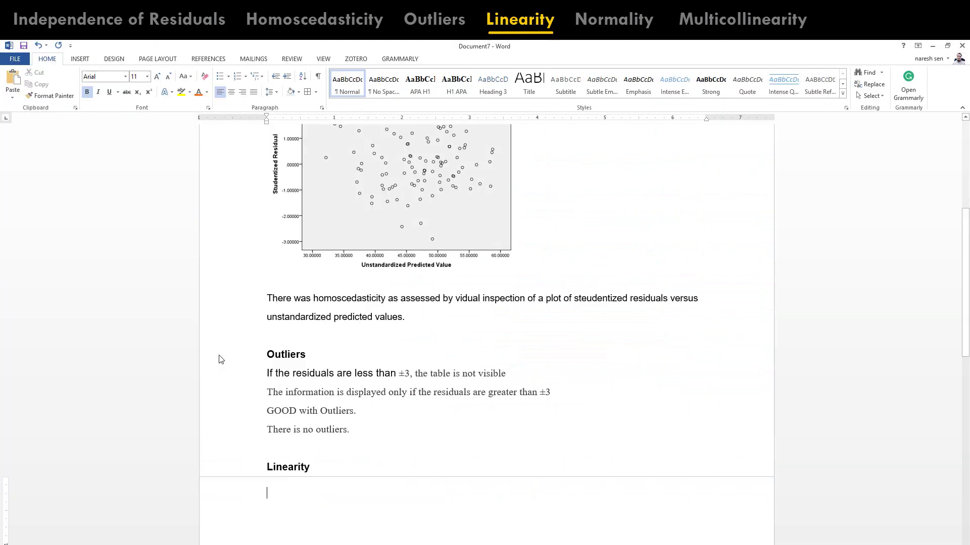
key("ctrl+v")
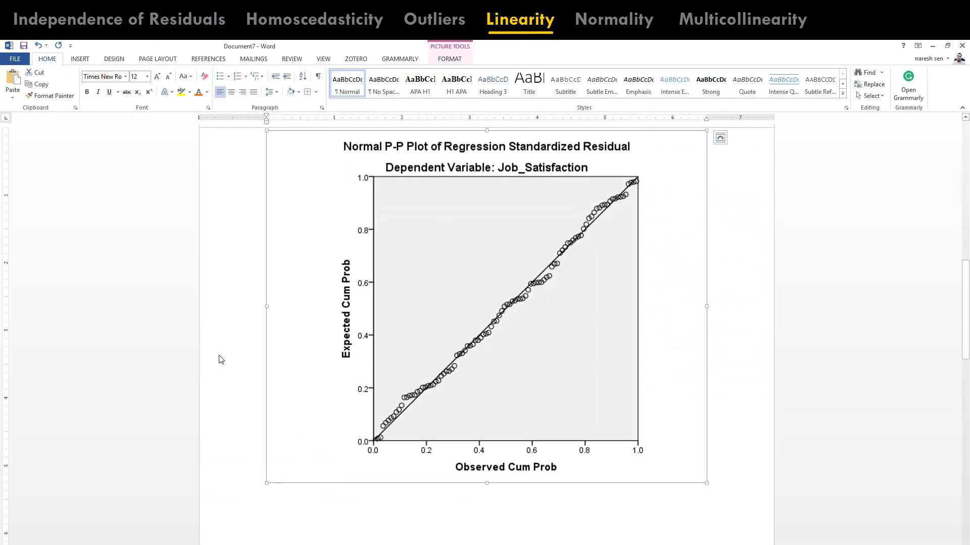
left_click(221, 360)
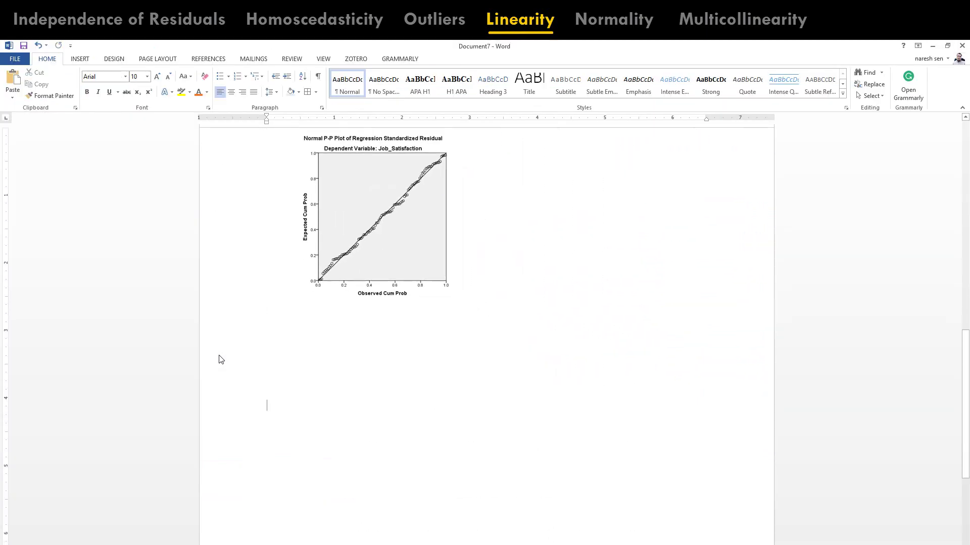
scroll(221, 359, "up", 3)
key("ctrl+v")
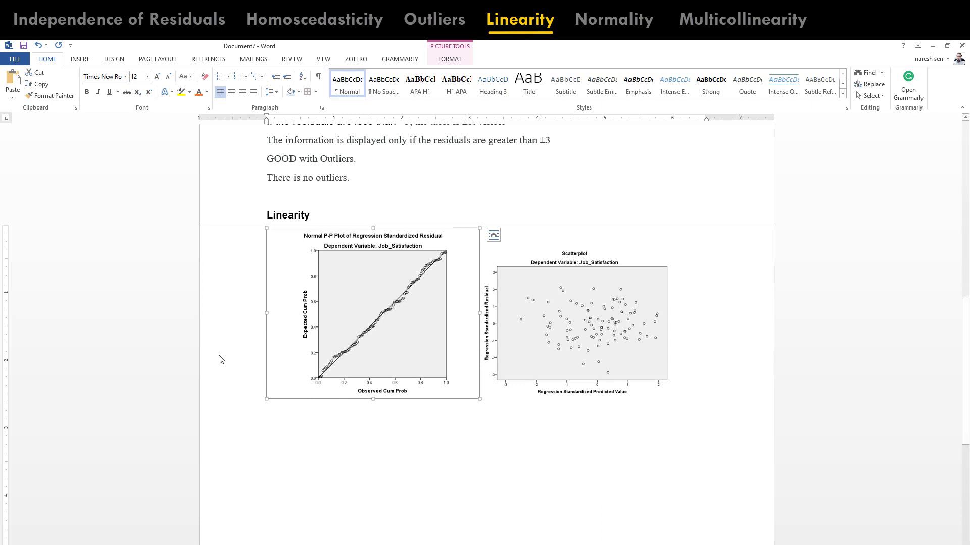
key("Tab")
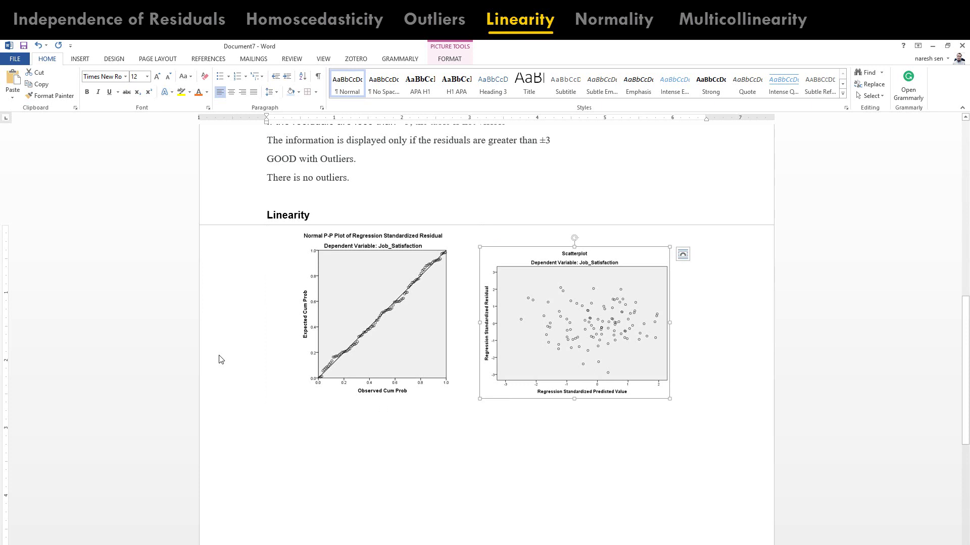
key("ctrl+v")
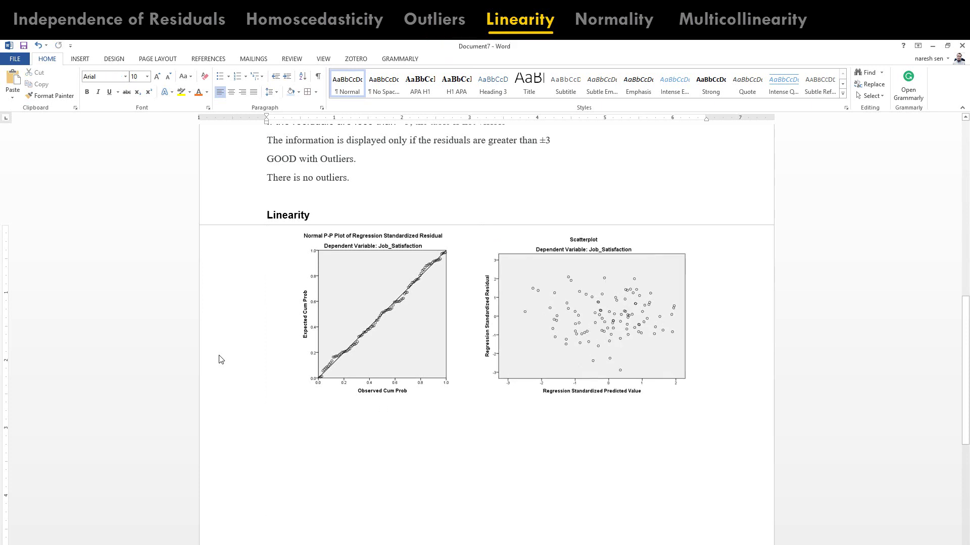
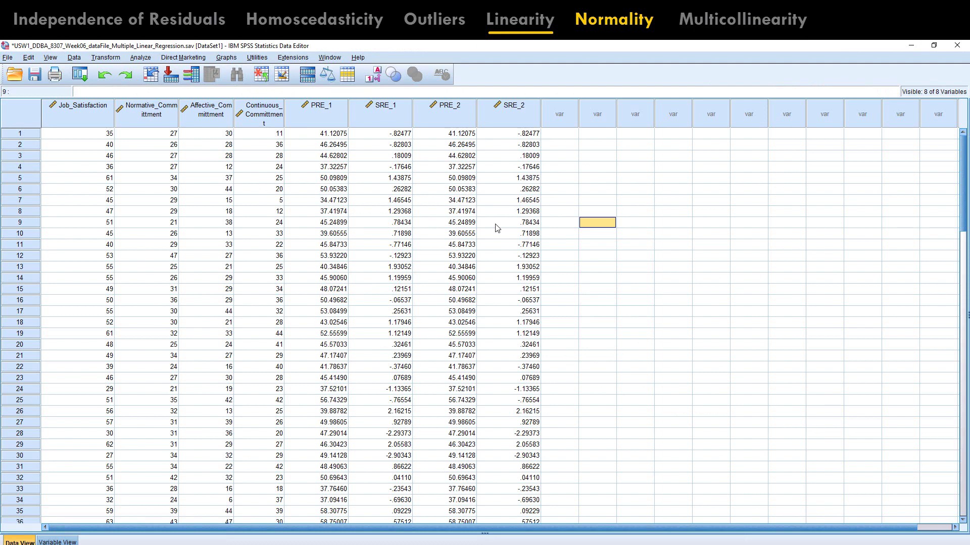
Step: Rerun the Job_Satisfaction linear regression in SPSS with the standardized residual histogram included alongside the normal probability and partial plots
left_click(140, 57)
mouse_move(236, 165)
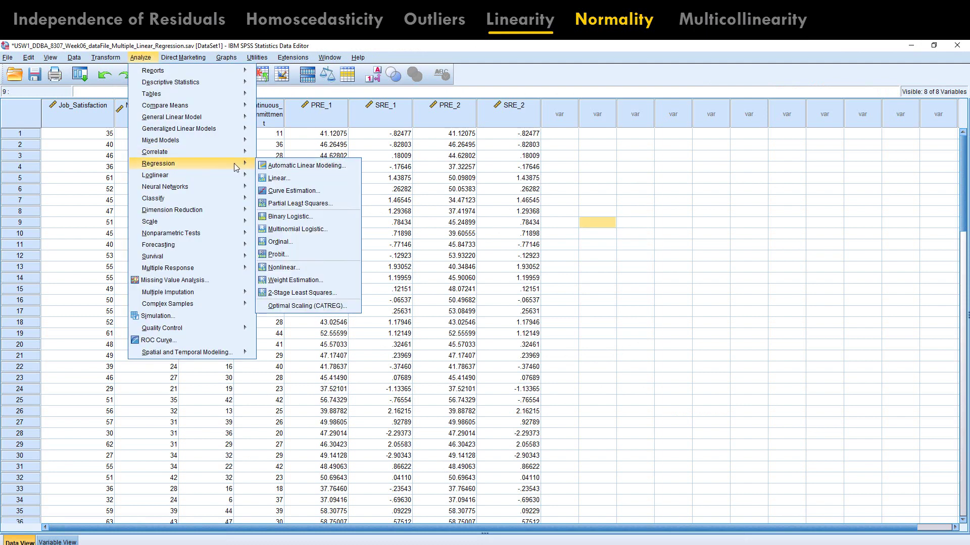
left_click(283, 179)
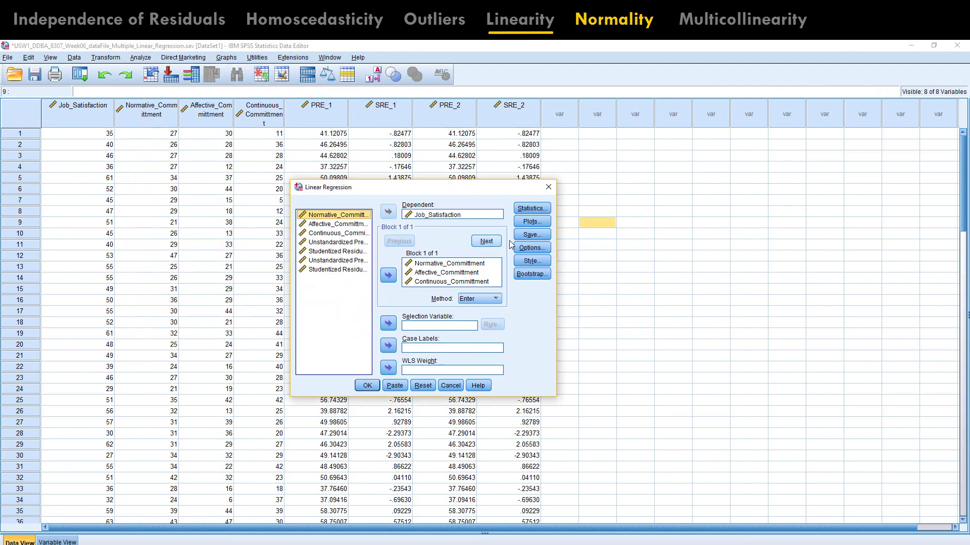
left_click(532, 221)
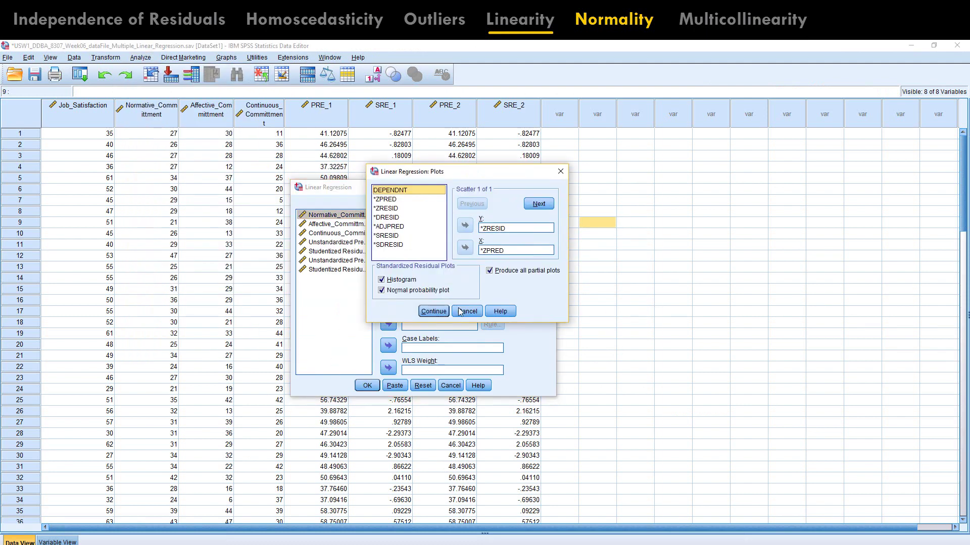
left_click(459, 312)
left_click(532, 221)
left_click(406, 283)
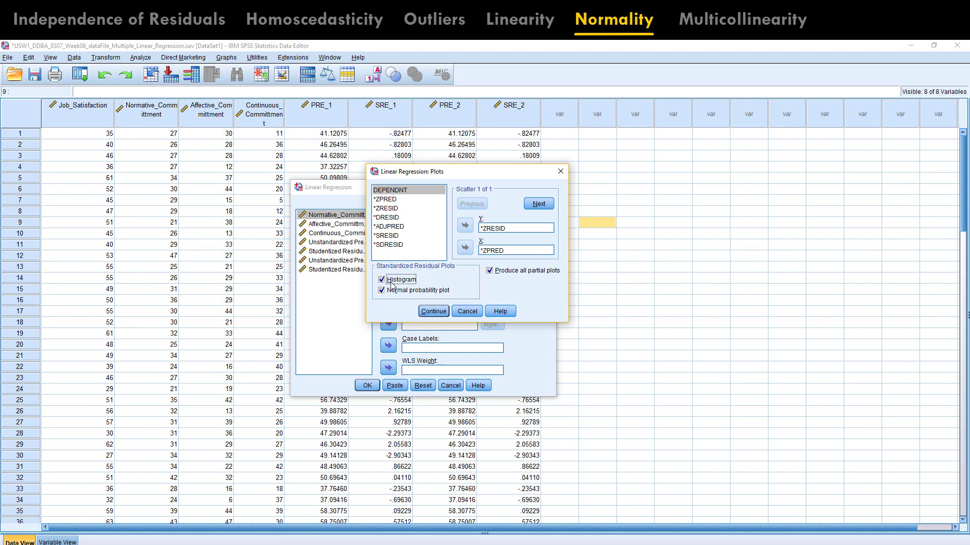
left_click(433, 311)
left_click(367, 386)
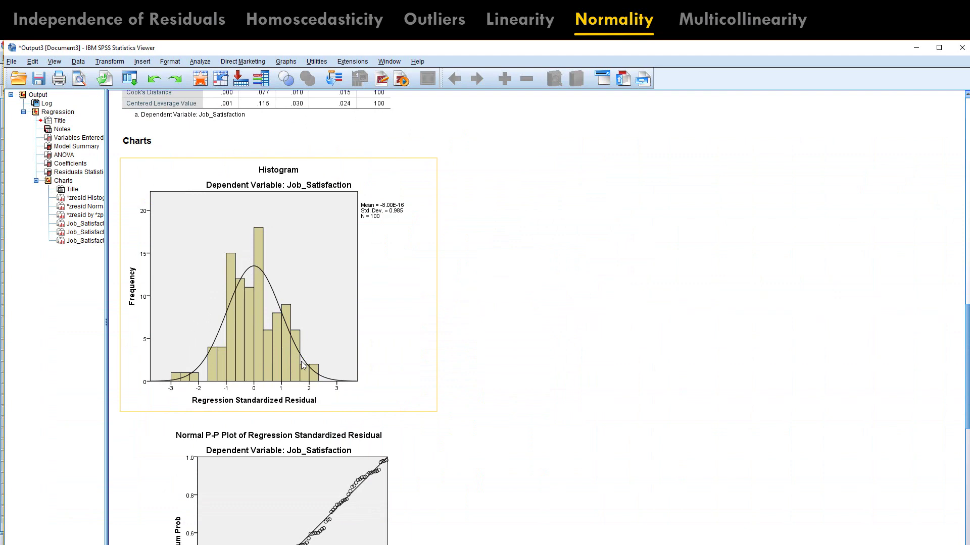
Step: Copy the residual histogram into the Word document under the Normality heading and shrink it to about half size
left_click(321, 259)
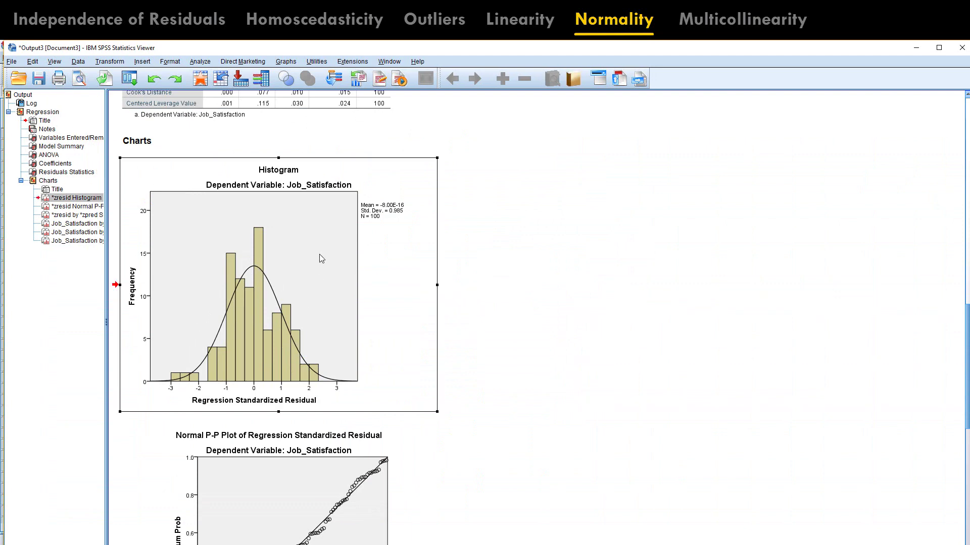
key("alt+Tab")
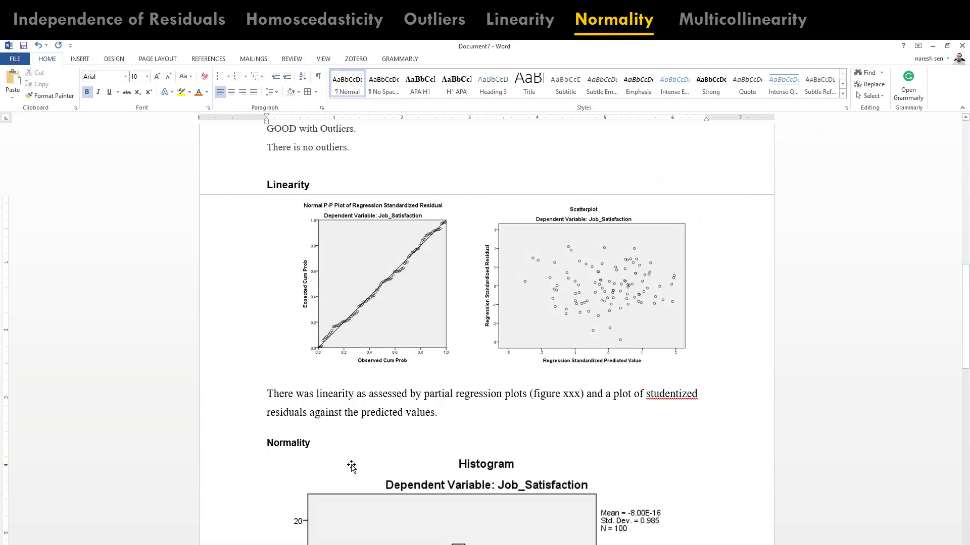
scroll(351, 468, "down", 5)
left_click(576, 447)
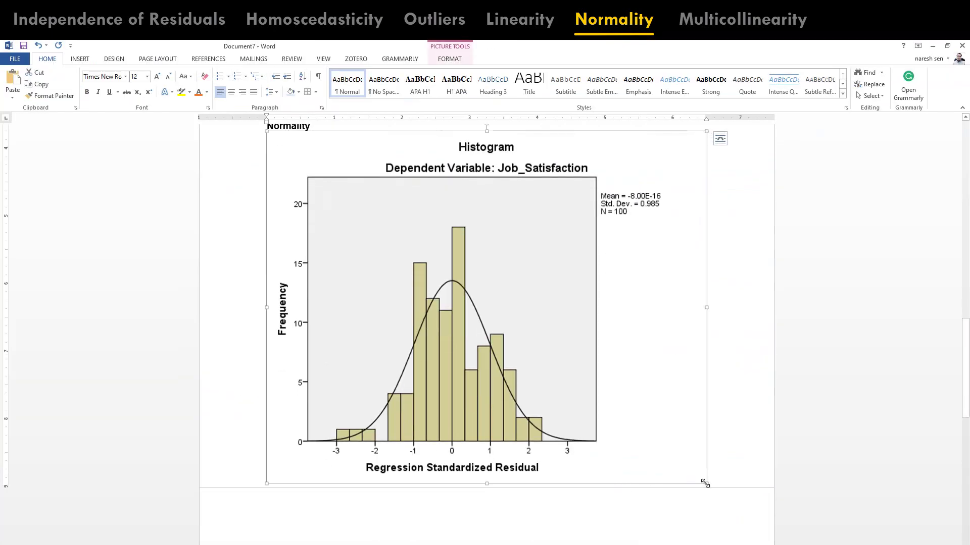
left_click_drag(707, 483, 471, 296)
left_click(508, 348)
Step: Write "The assumption of normality is met as assessed by a histogram." on a new line below the histogram
key("Return")
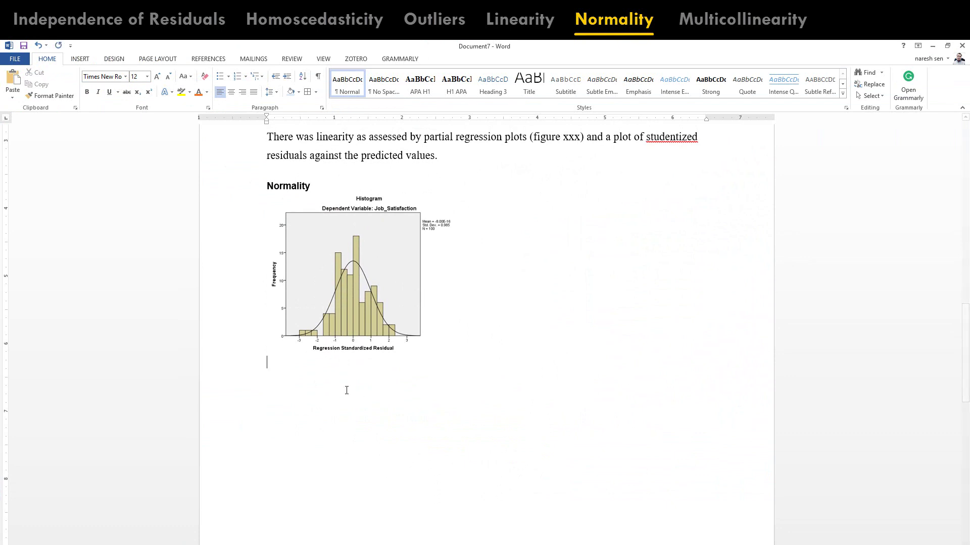
type("The ass")
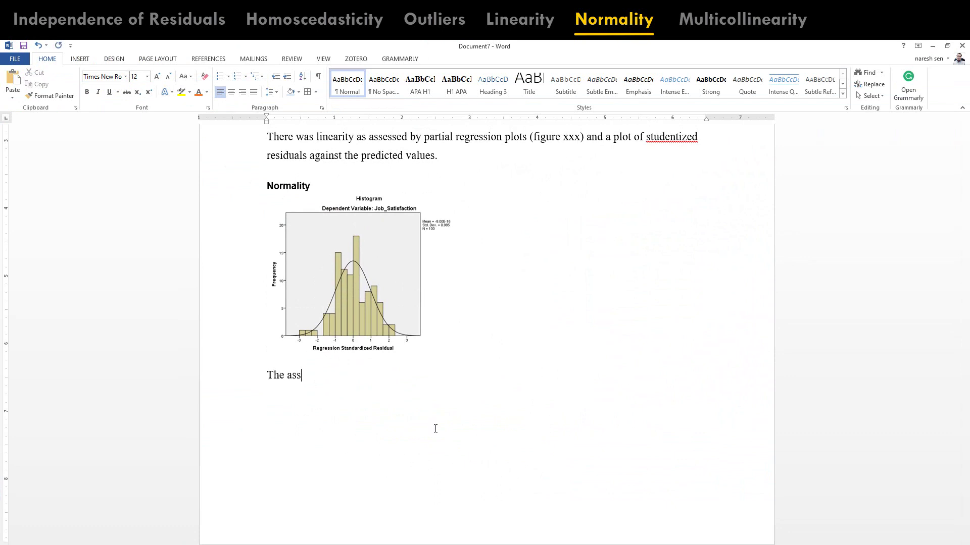
type("umption cf normality is")
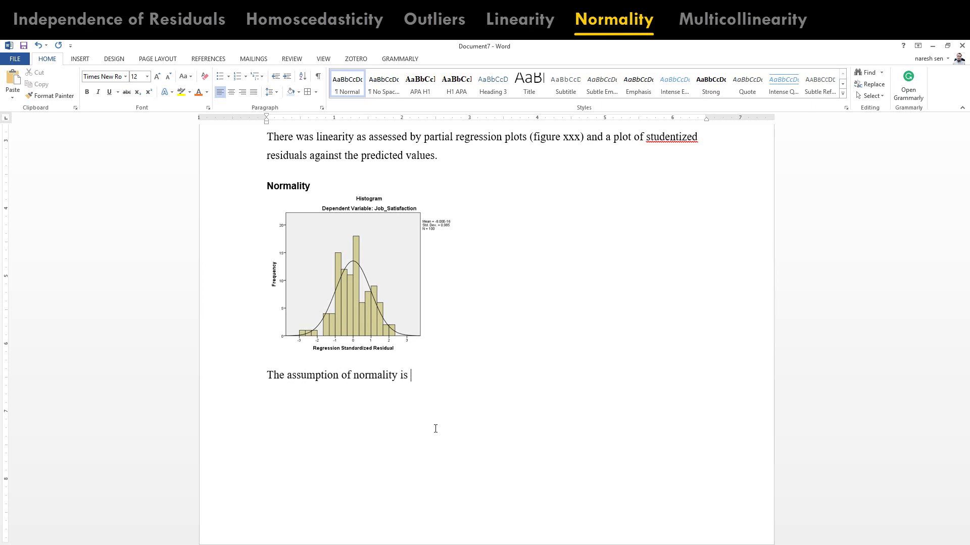
type(" met as assessed by a histogram.")
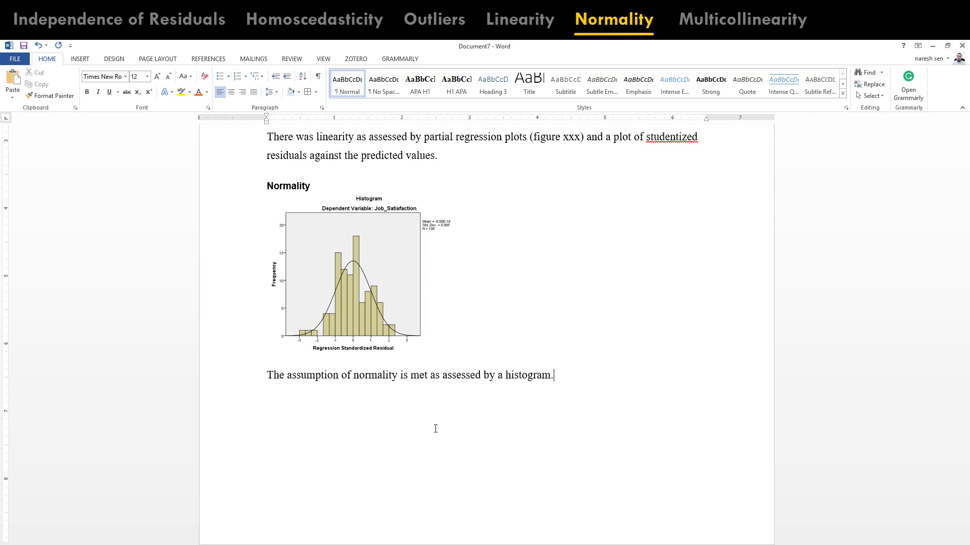
Step: Switch to the SPSS data and generate a normal Q-Q plot of the latest studentized residual variable (SRE_3) with default settings
key("alt+Tab")
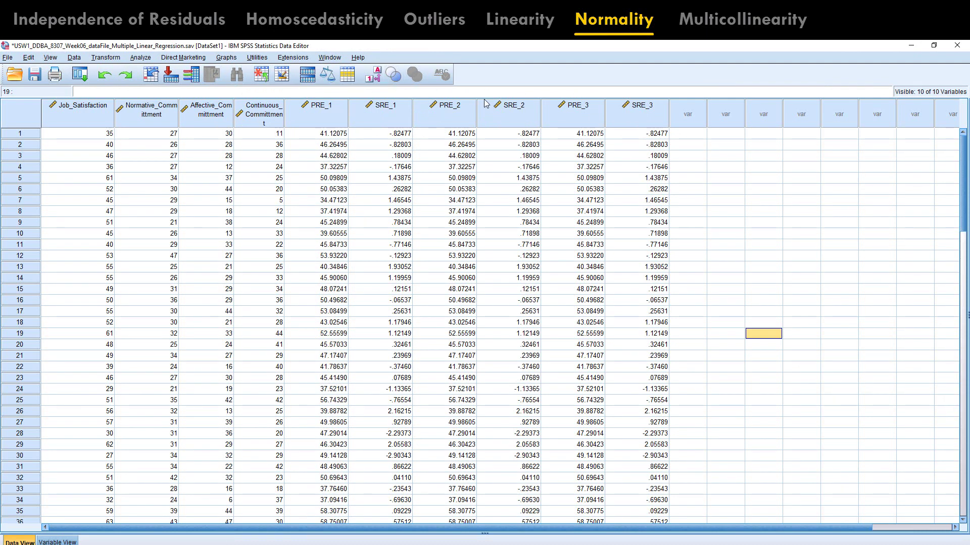
left_click(138, 59)
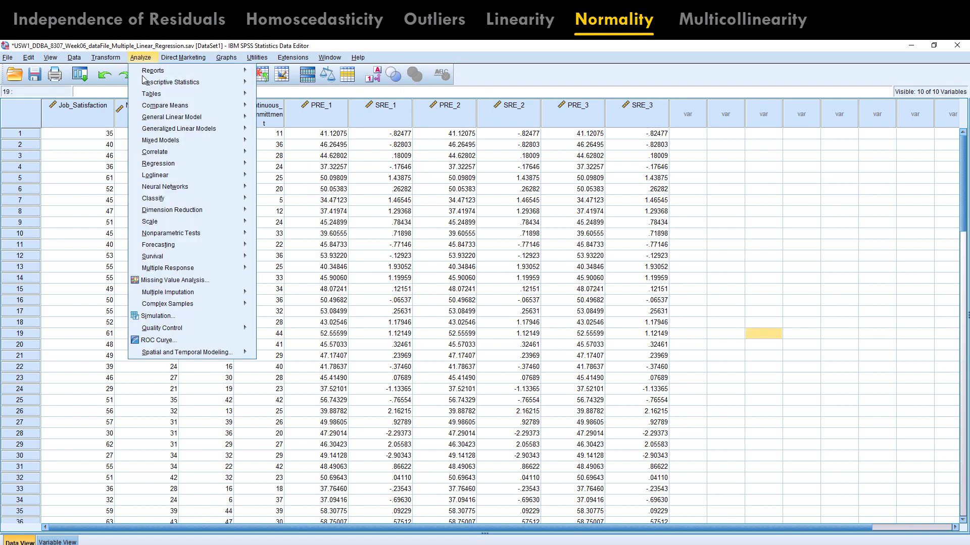
mouse_move(149, 84)
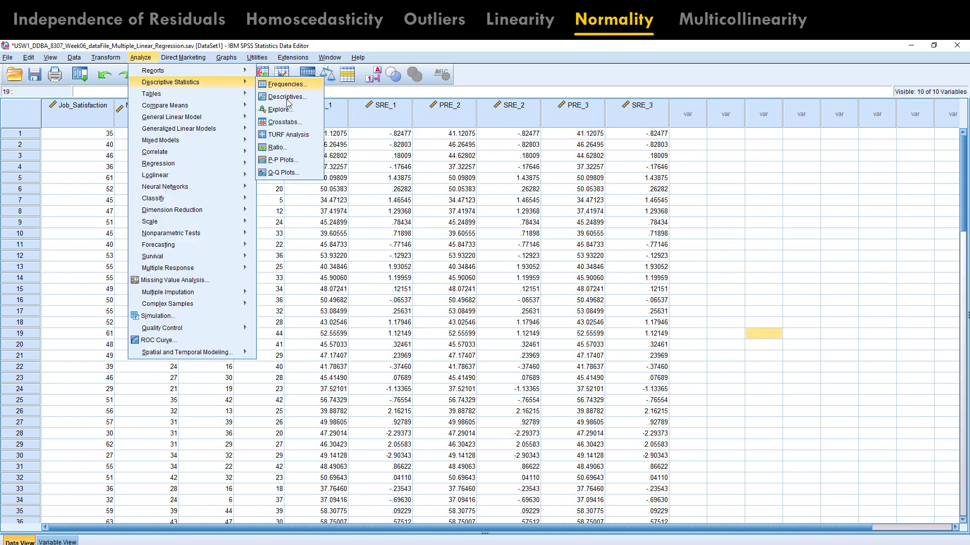
left_click(281, 172)
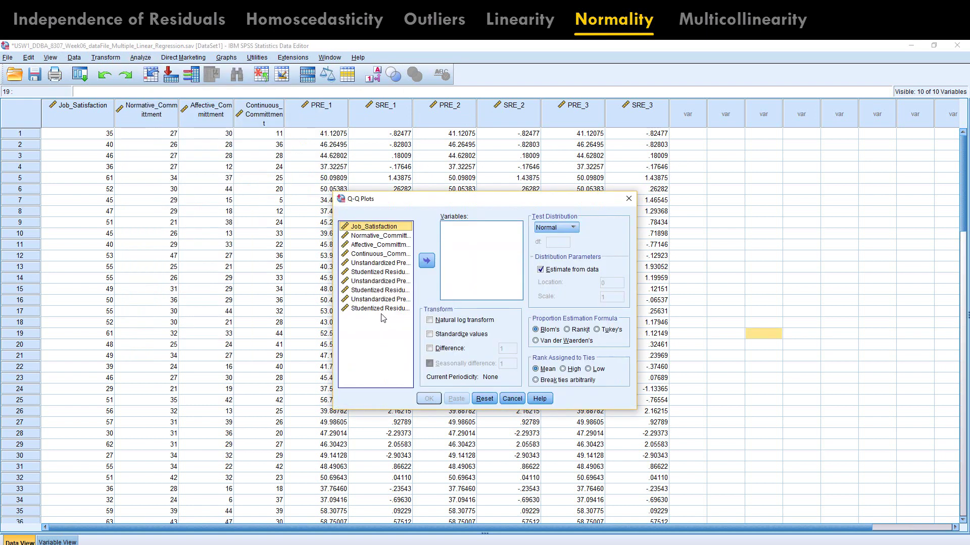
left_click(382, 310)
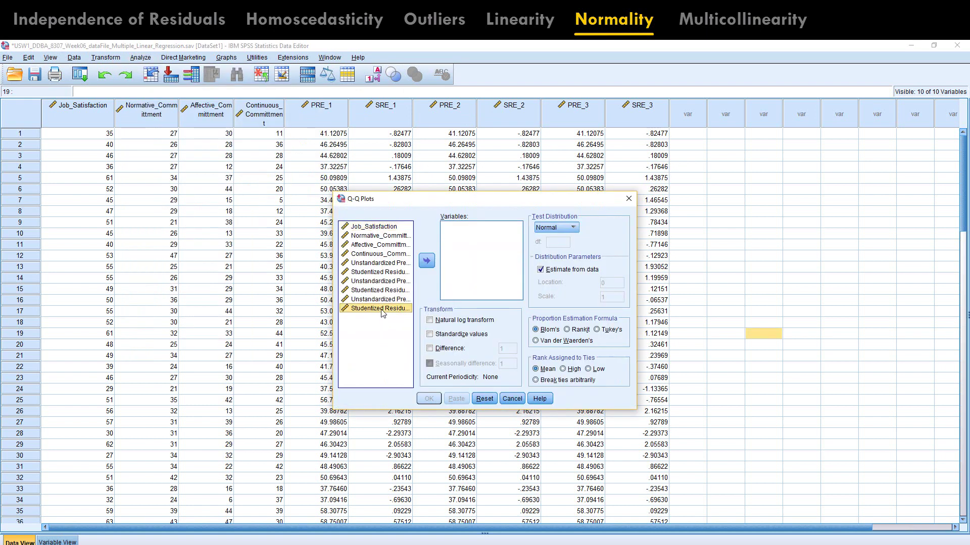
left_click(427, 261)
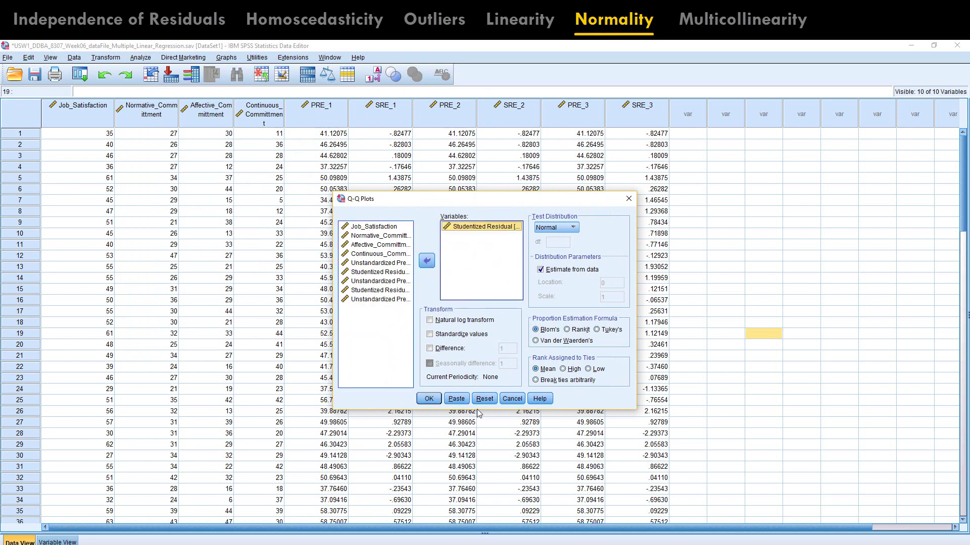
left_click(429, 398)
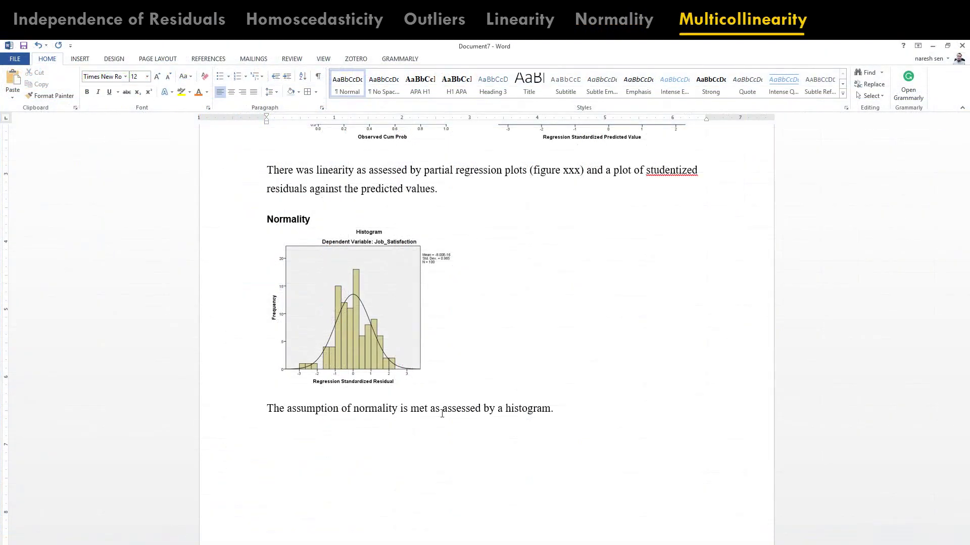
Step: Add a bold 13 pt "Multicollinearity" heading below the normality statement in Word, with a new line beneath it
type("Multicollinearity")
key("shift+Home")
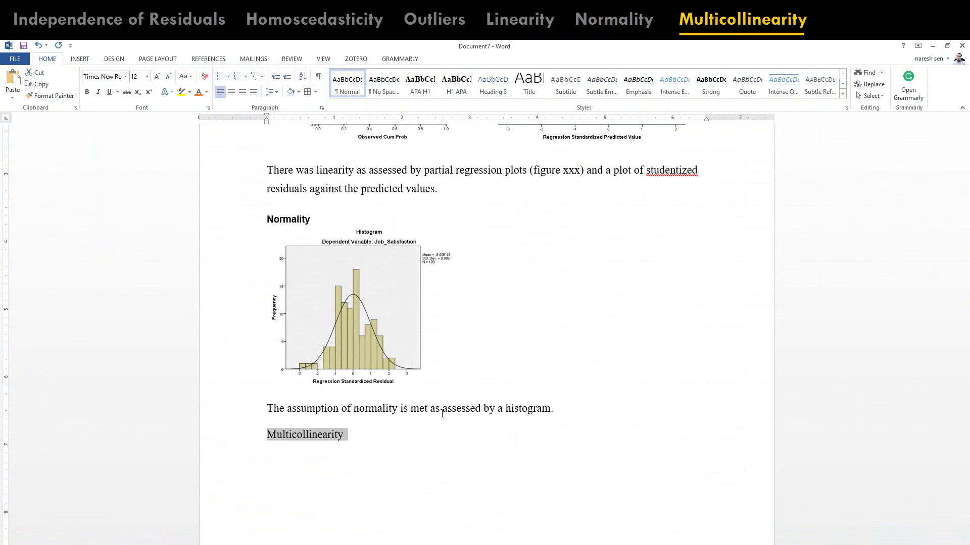
key("ctrl+b")
key("ctrl+bracketright")
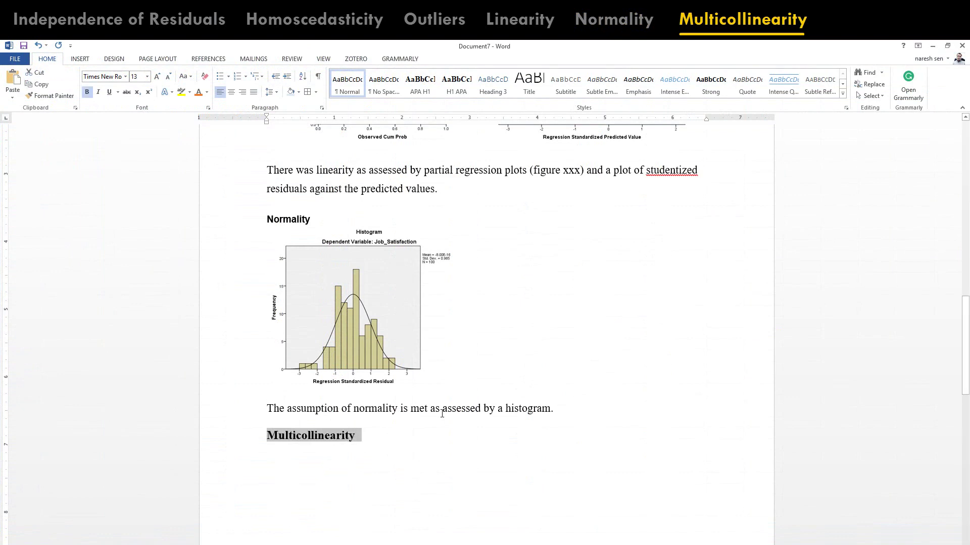
key("End")
key("Return")
scroll(302, 310, "down", 3)
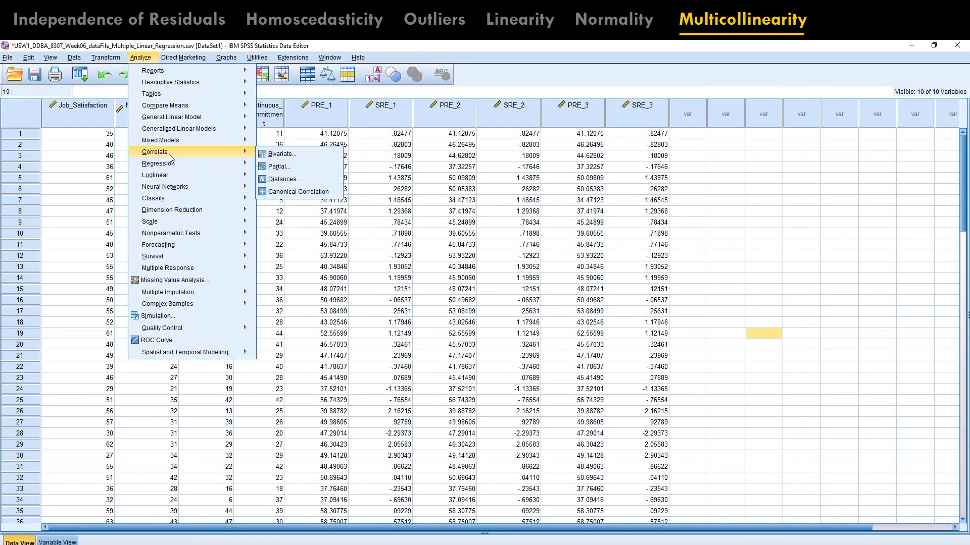
Step: Enable collinearity diagnostics in the statistics of the Job_Satisfaction linear regression, keeping estimates and model fit
mouse_move(179, 165)
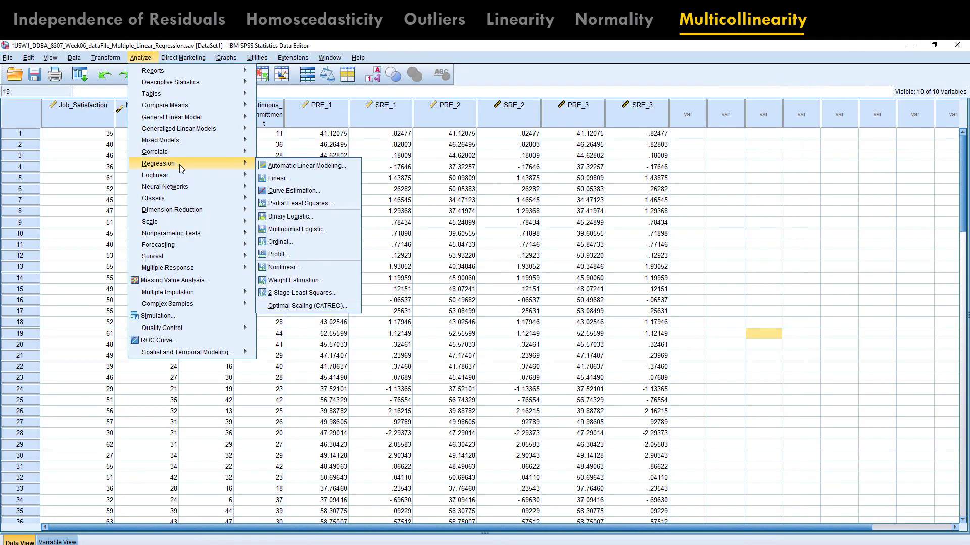
left_click(277, 178)
left_click(537, 209)
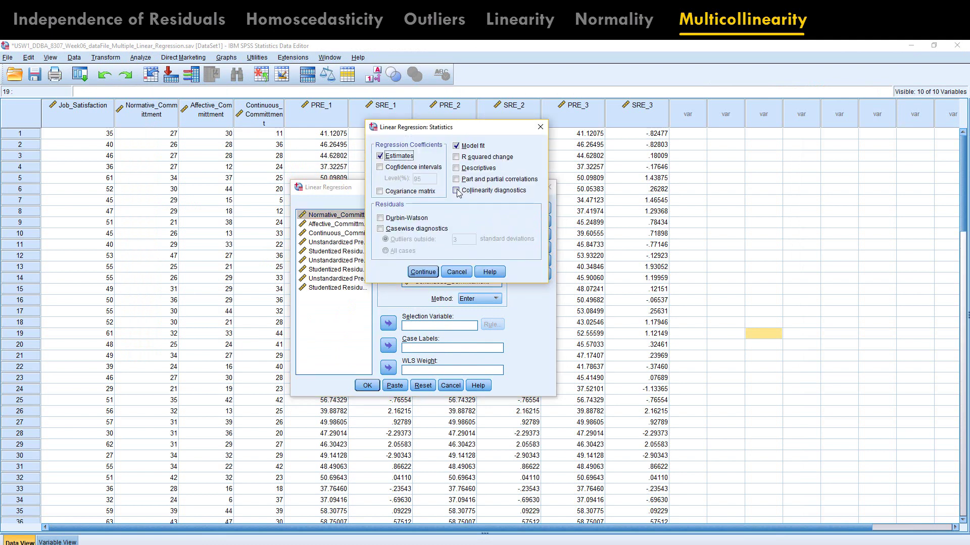
left_click(457, 192)
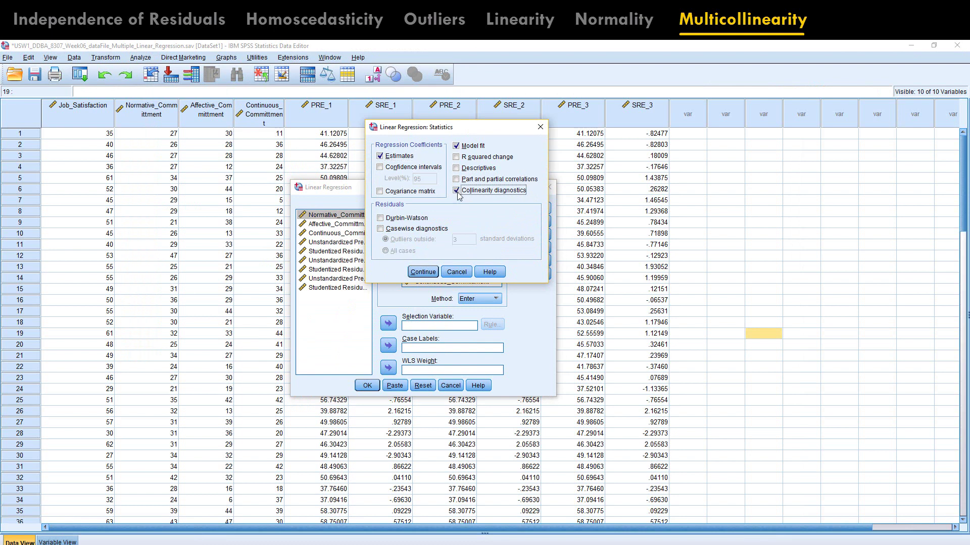
left_click(422, 276)
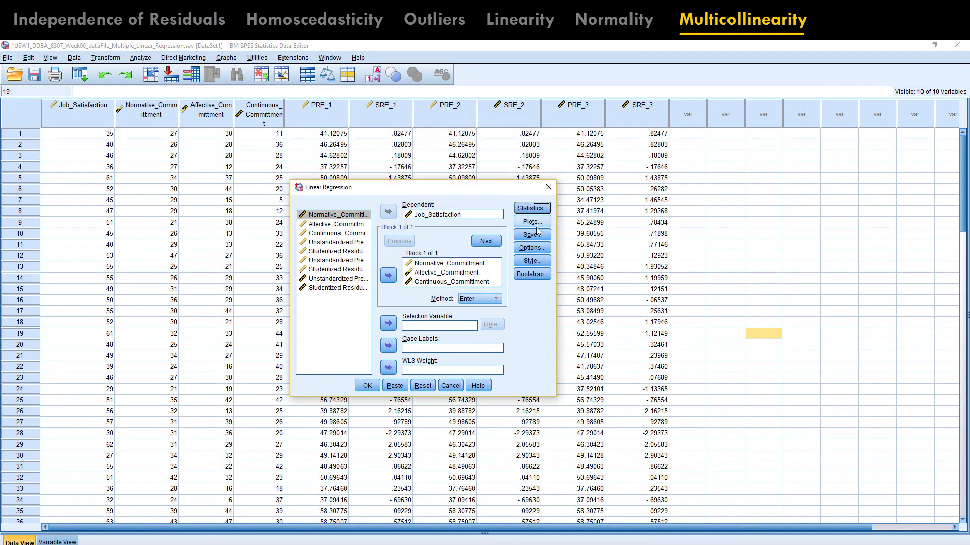
Step: Turn off saving of unstandardized predicted values and studentized residuals for the regression
left_click(537, 235)
left_click(369, 214)
left_click(493, 237)
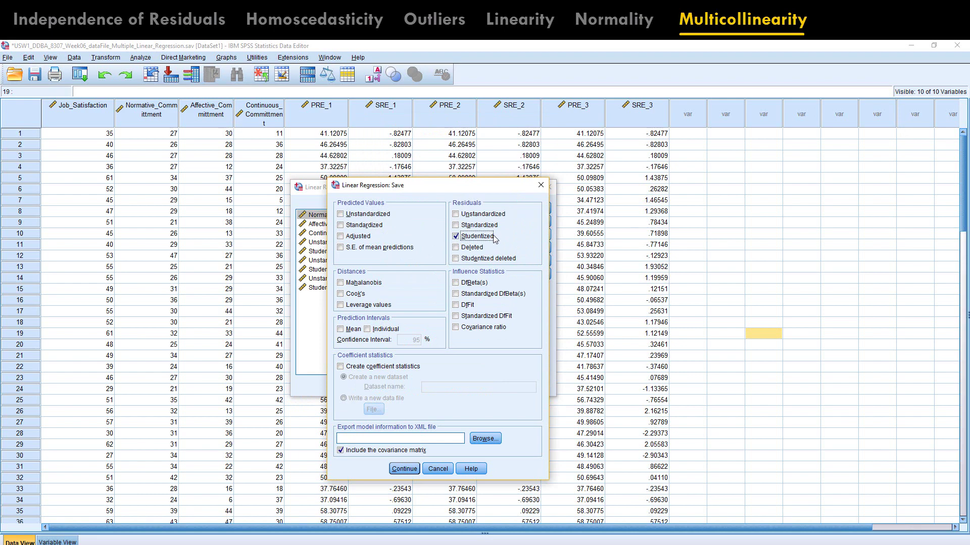
left_click(404, 469)
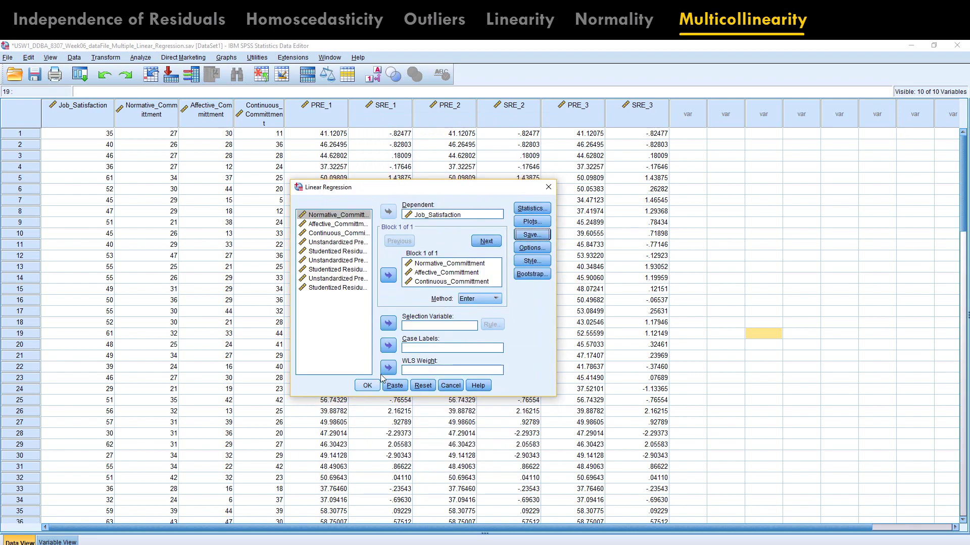
Step: Run the Job_Satisfaction regression and copy its Coefficients table from the SPSS output to below the Multicollinearity heading in Word
left_click(368, 386)
scroll(641, 268, "down", 3)
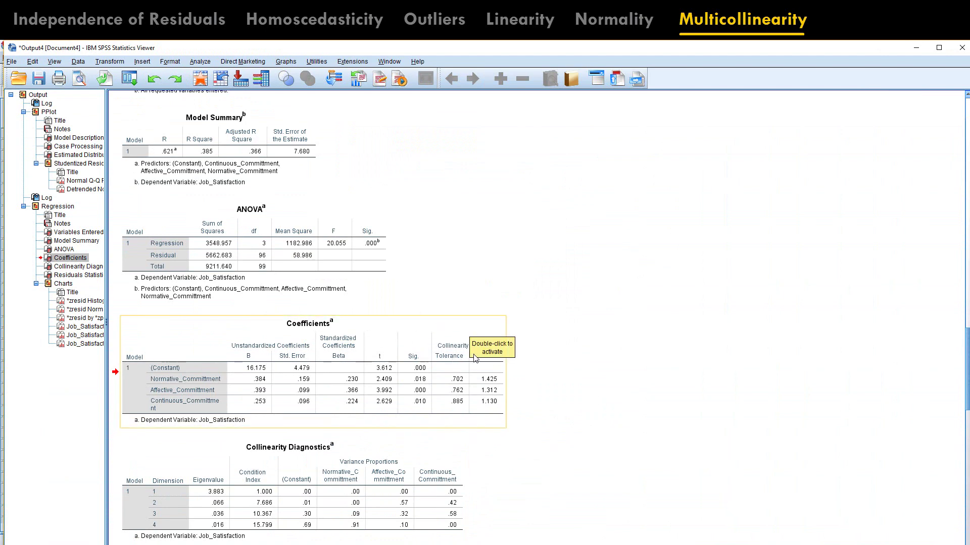
key("alt+Tab")
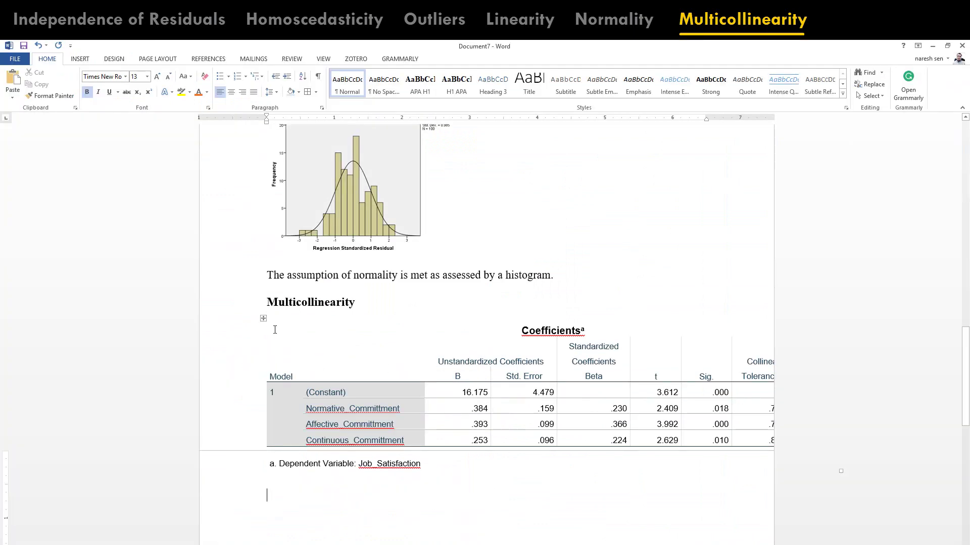
Step: Auto-fit the Coefficients table under the Multicollinearity heading so that all its columns fit within the page
left_click(263, 318)
left_click(480, 59)
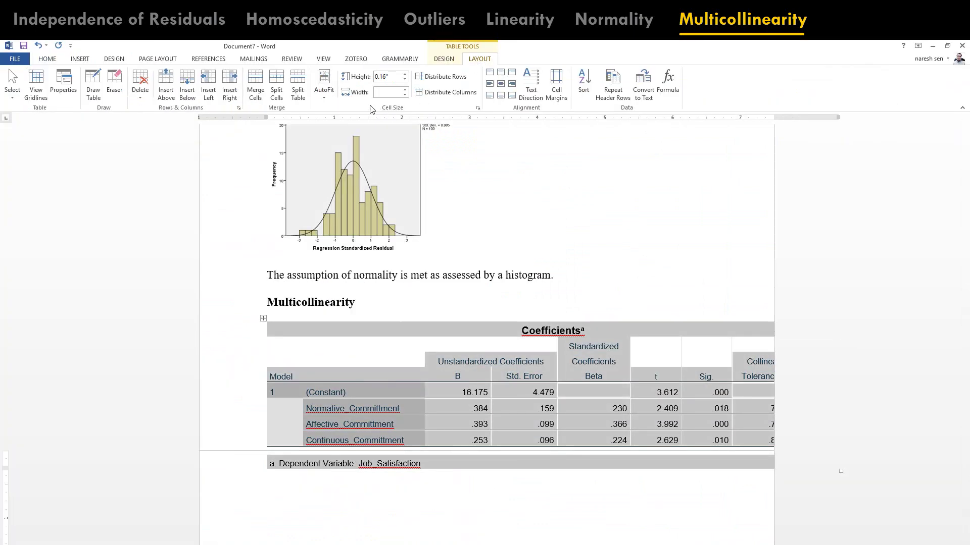
left_click(327, 91)
left_click(339, 123)
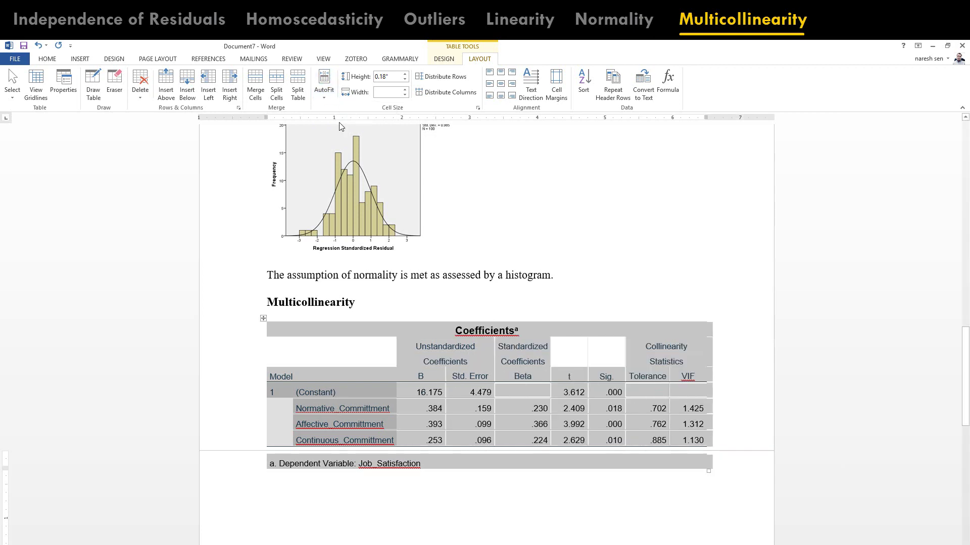
left_click(464, 292)
Step: Highlight the Tolerance values of the three predictors in the Coefficients table in yellow
scroll(631, 303, "down", 3)
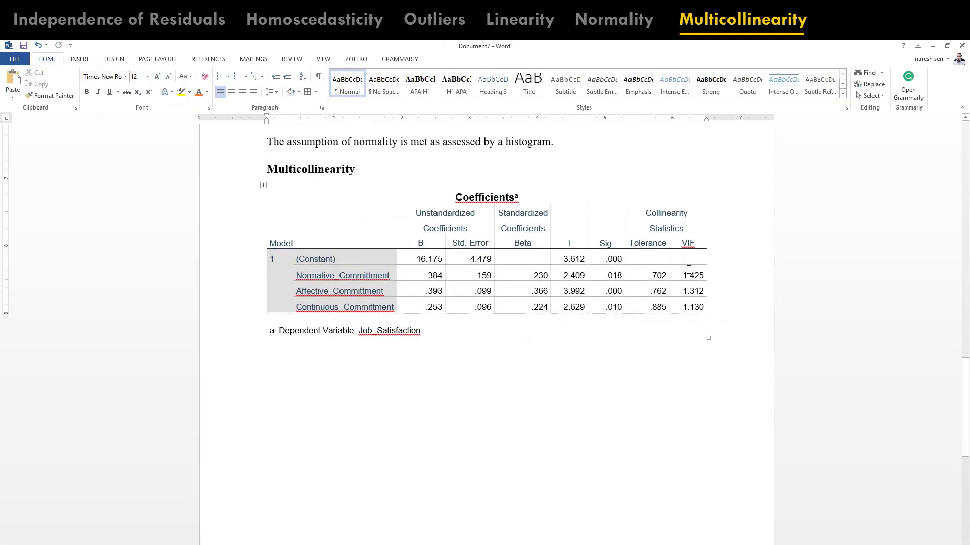
left_click_drag(648, 215, 685, 231)
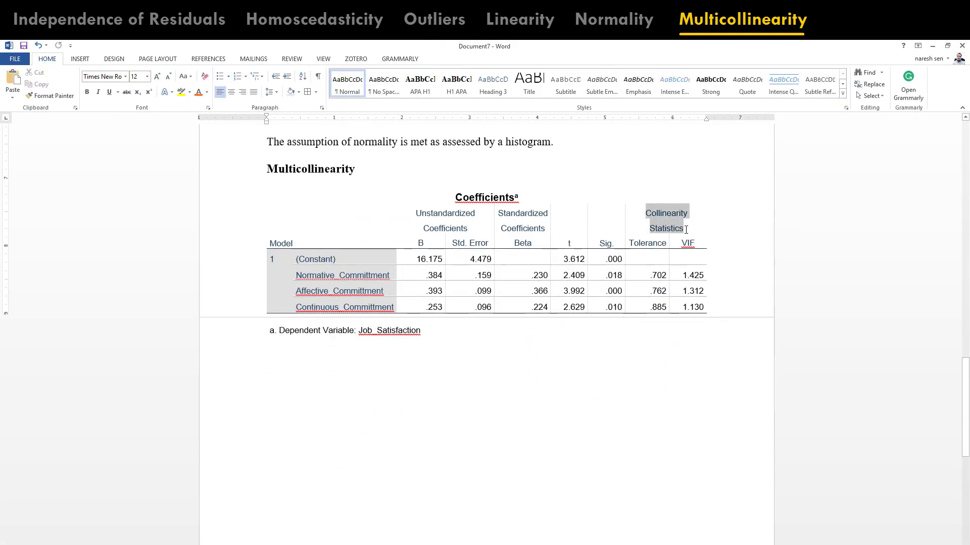
left_click_drag(649, 274, 654, 307)
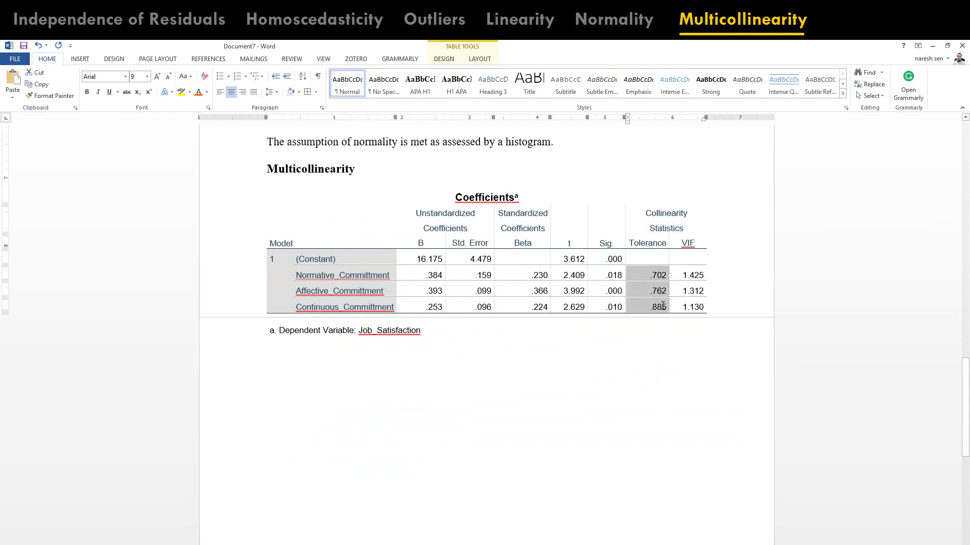
left_click(181, 92)
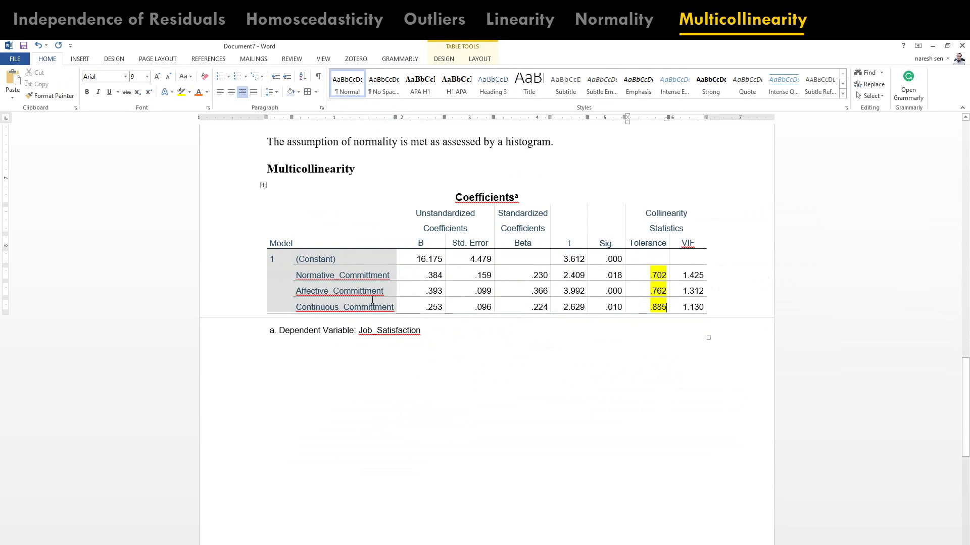
Step: Note the tolerance threshold "< 0.1" on the line below the Coefficients table
key("Up")
key("Up")
key("Home")
left_click(351, 360)
type("0.1")
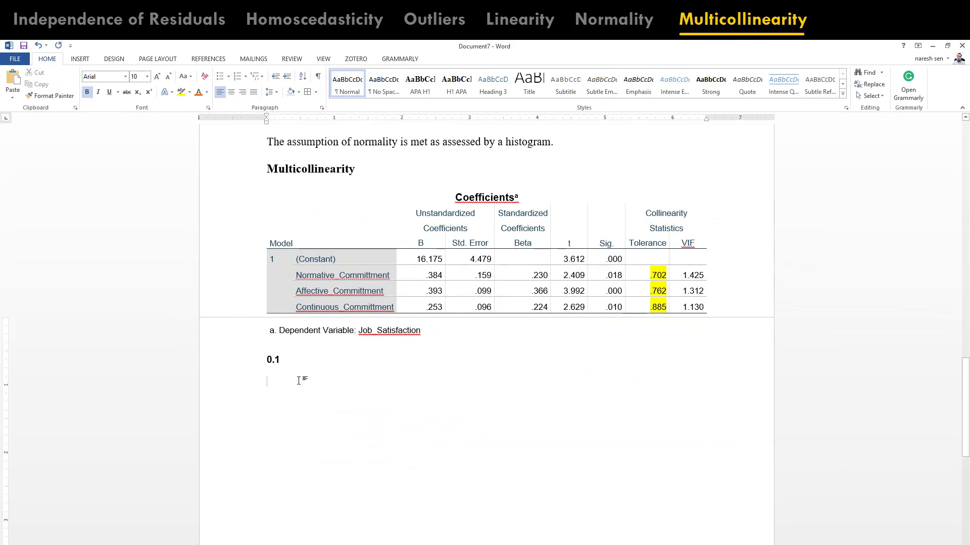
left_click(648, 276)
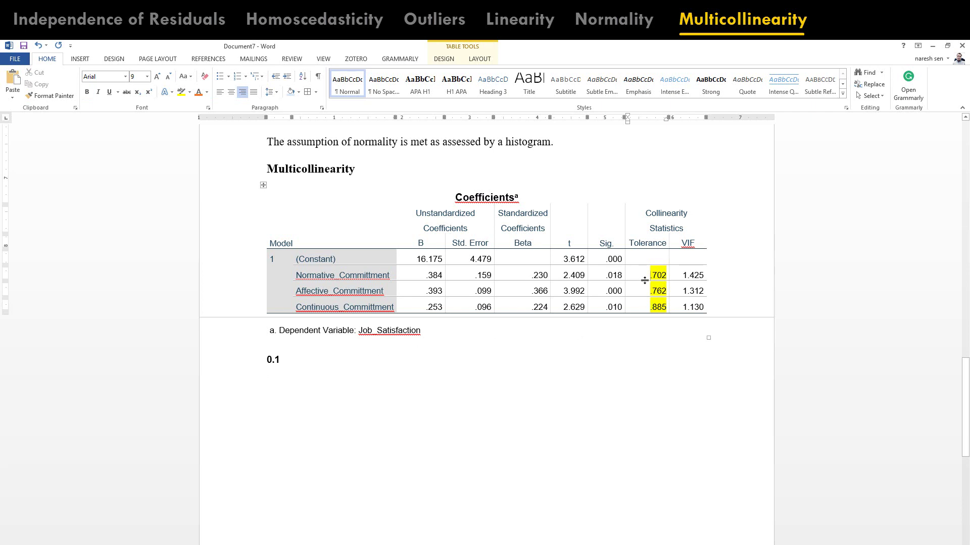
left_click(296, 360)
key("ctrl+z")
left_click(644, 276)
left_click(326, 359)
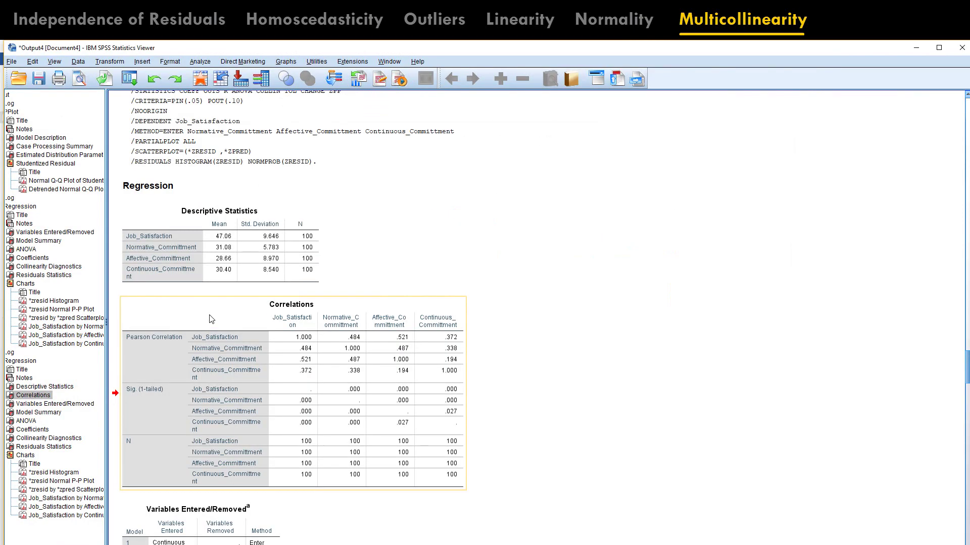
Step: Copy the Correlations table from the SPSS regression output and paste it below the "< 0.1" note in Word
left_click(211, 319)
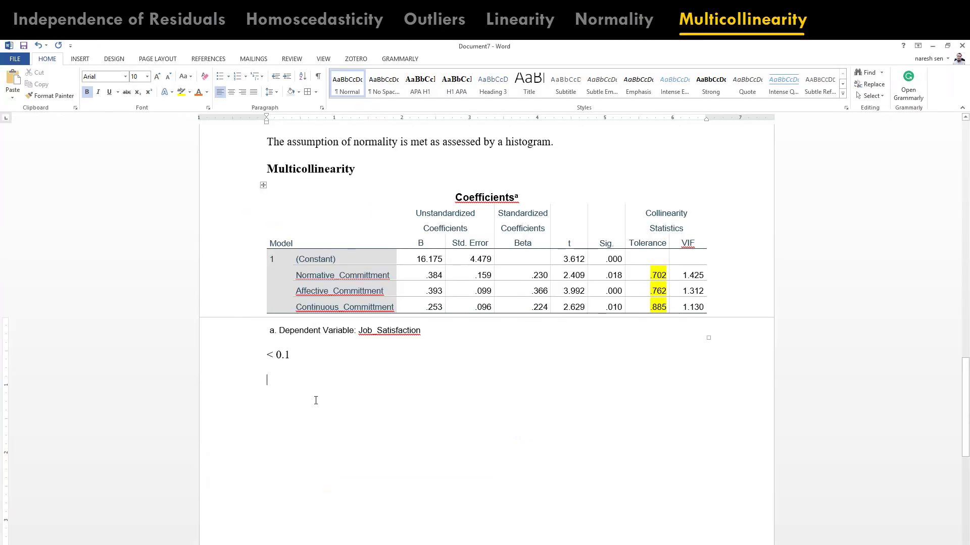
key("ctrl+v")
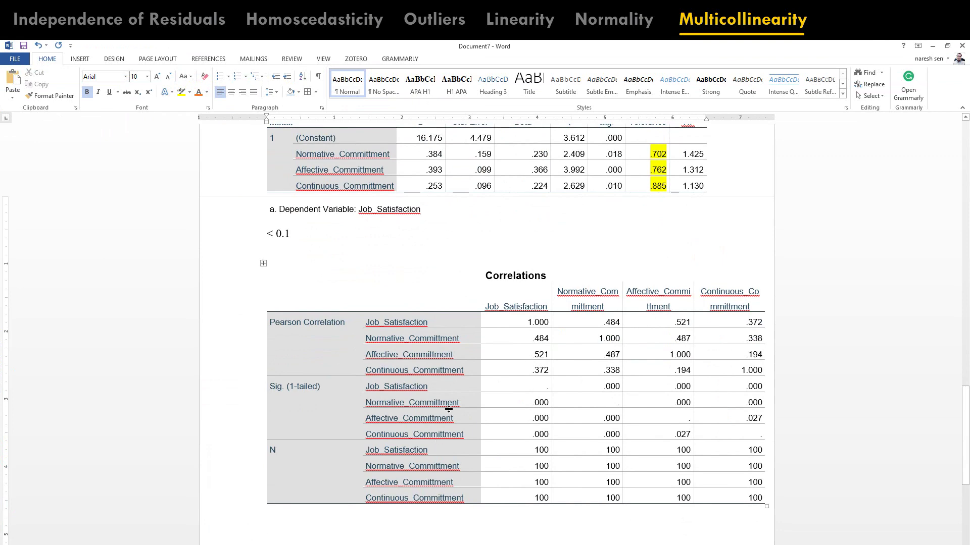
scroll(593, 253, "down", 2)
scroll(626, 245, "up", 5)
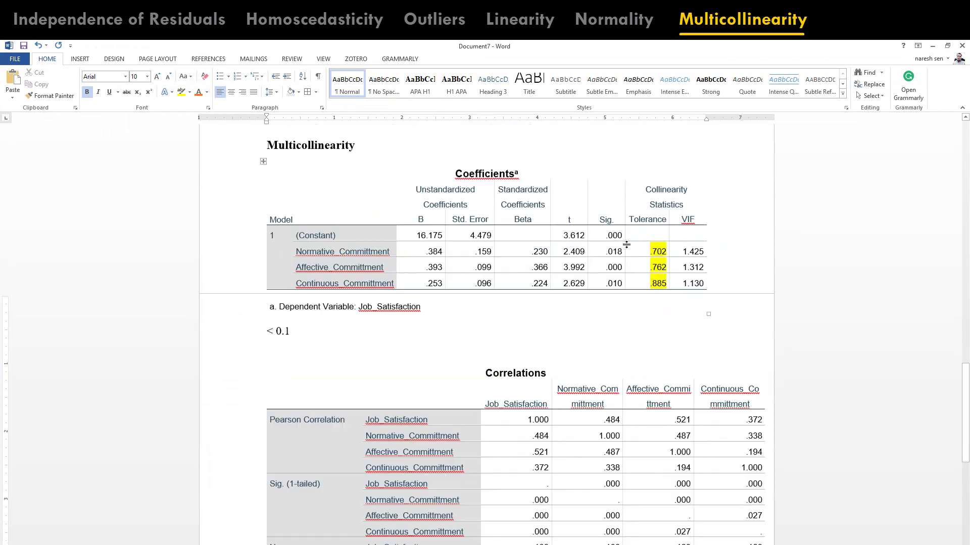
Step: Make the "< 0.1" threshold note below the Coefficients table bold
left_click(256, 343)
key("ctrl+b")
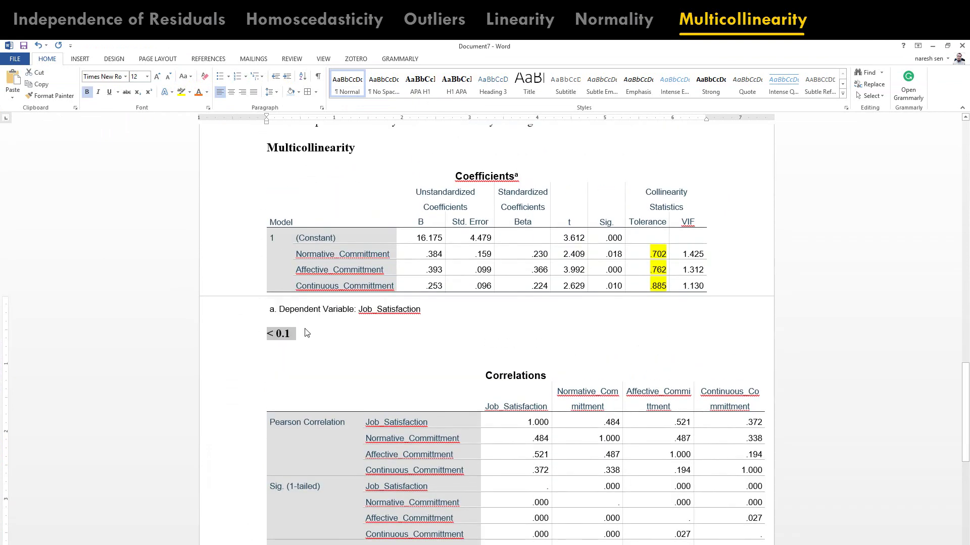
left_click(308, 334)
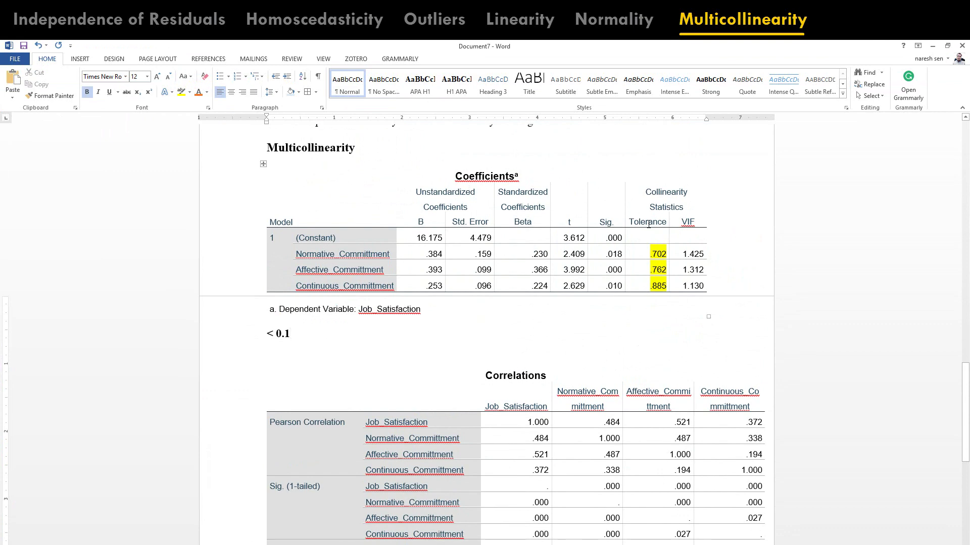
Step: Note the correlation threshold "> 0.7" on the line below the Correlations table
scroll(353, 434, "down", 4)
double_click(352, 433)
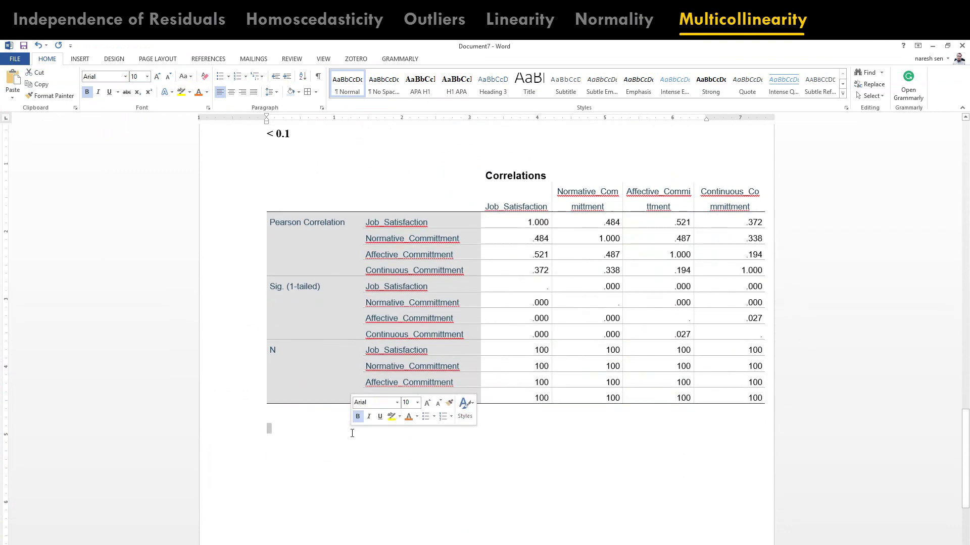
type("0.7")
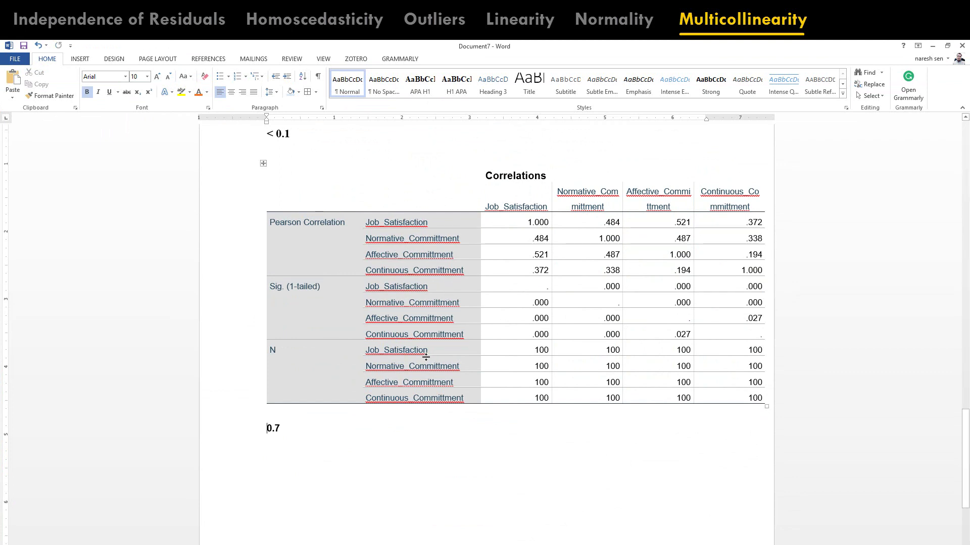
type(">")
key("ctrl+z")
left_click(362, 429)
Step: Highlight the Pearson correlations of Job_Satisfaction with the three predictors in yellow and colour the "< 0.1" note orange
left_click_drag(498, 245, 548, 270)
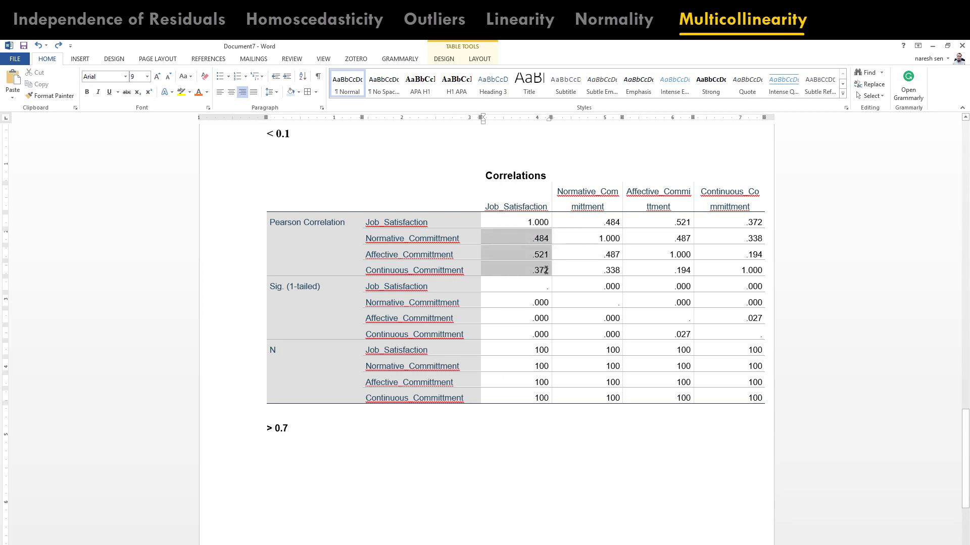
left_click(181, 91)
key("Right")
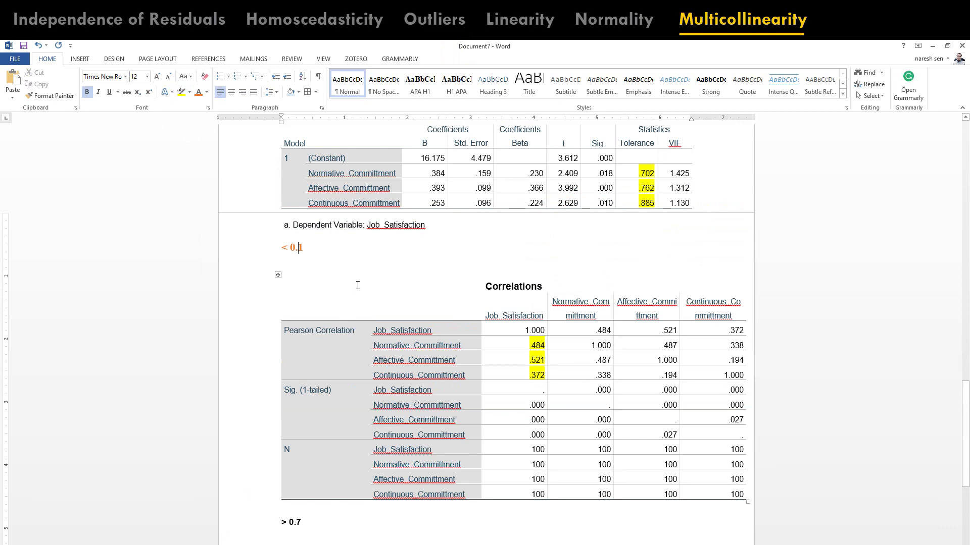
Step: Below "< 0.1", add the sentence "There was no evidence of multicollinearity as assessed by tolerance values grater than 0.1." and select it
scroll(358, 285, "up", 1)
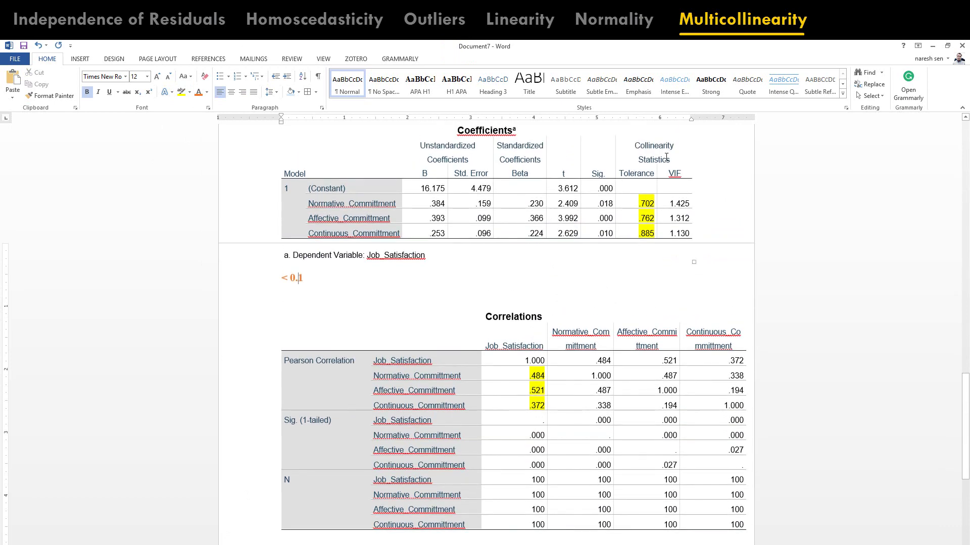
scroll(463, 328, "down", 1)
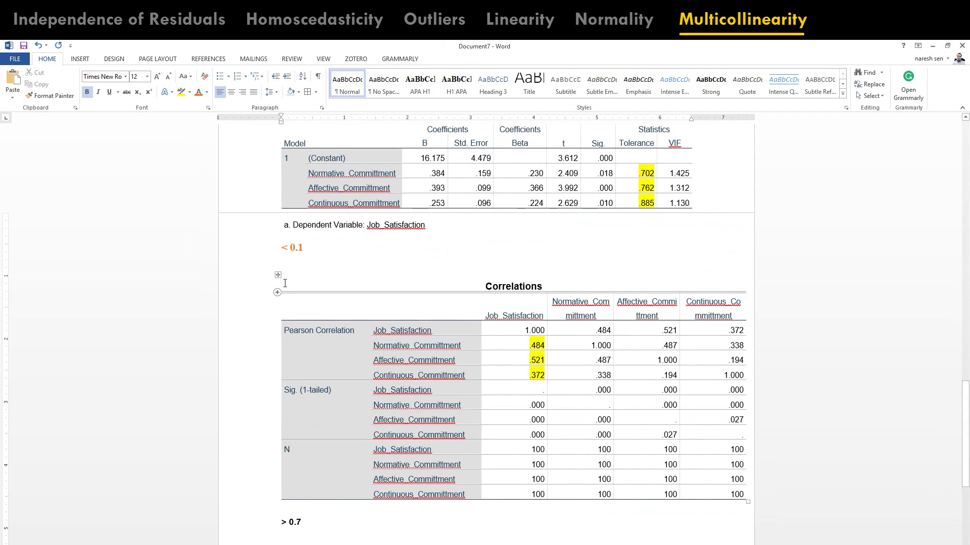
left_click(319, 253)
key("Return")
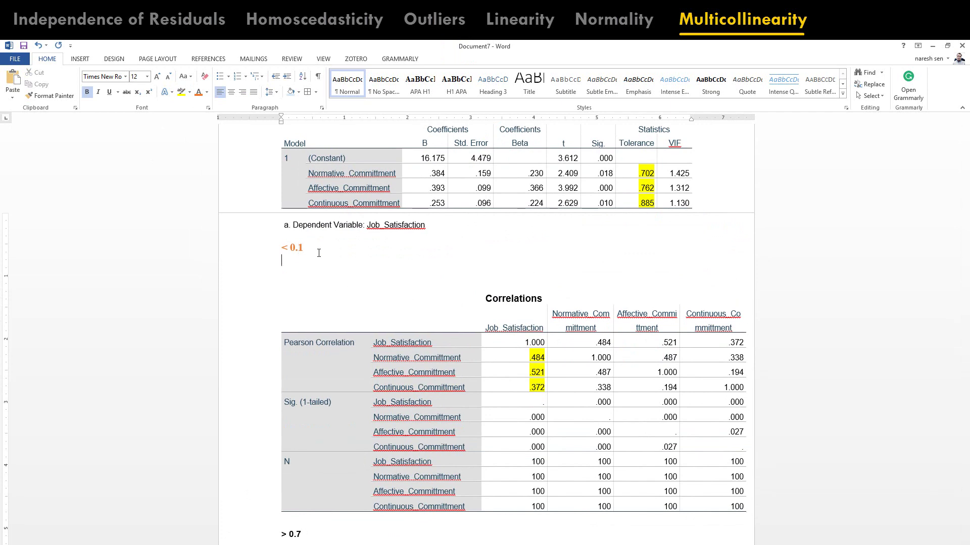
scroll(445, 299, "up", 2)
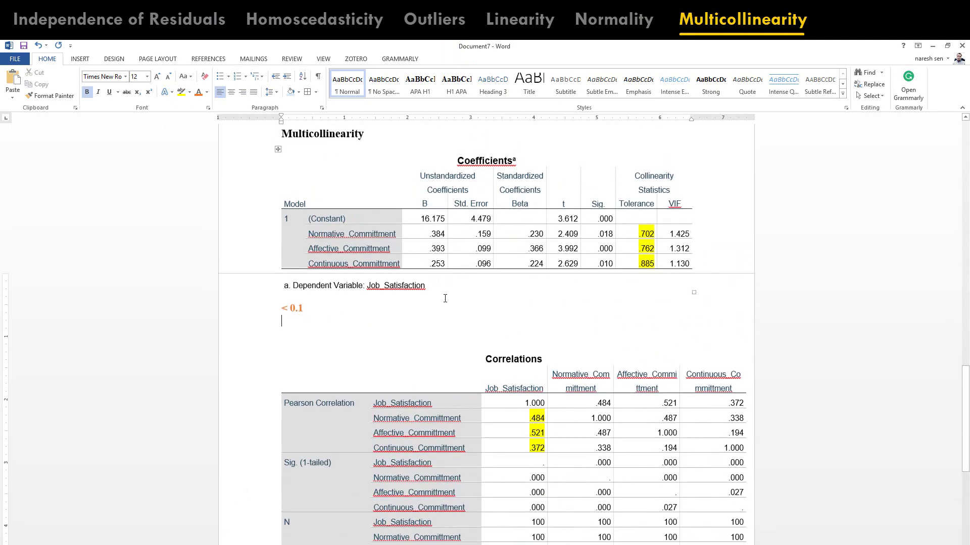
key("Return")
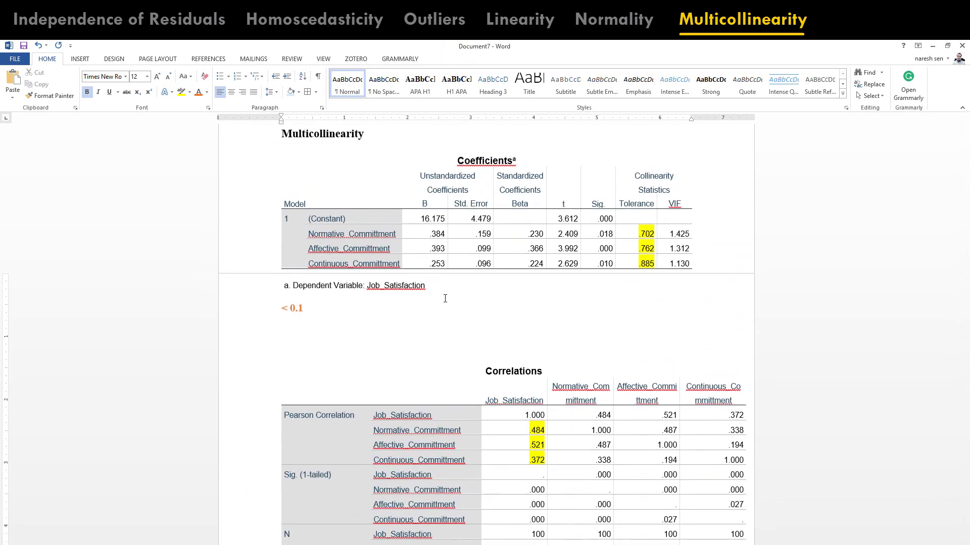
type("There was no evidence o")
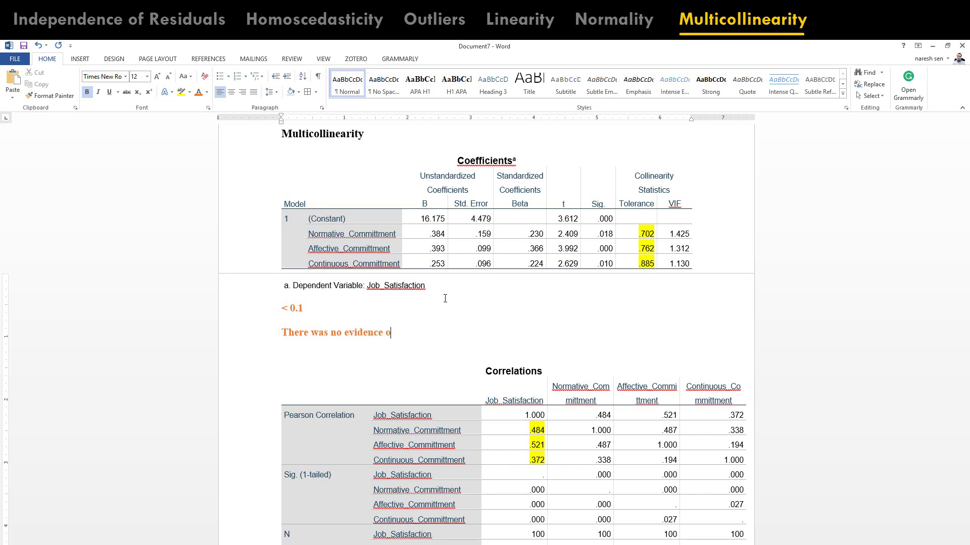
type("f multicollinearity as a")
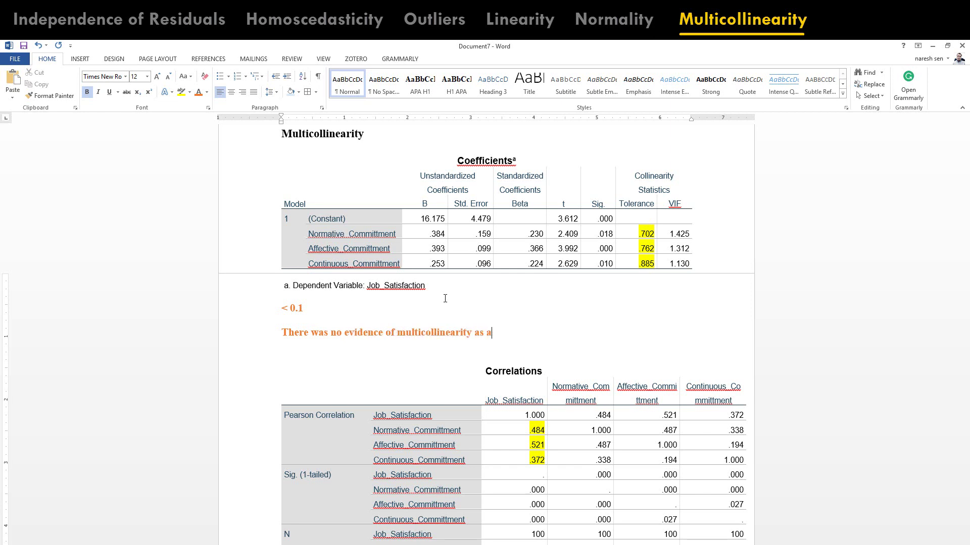
type("ssessed by tolerance values")
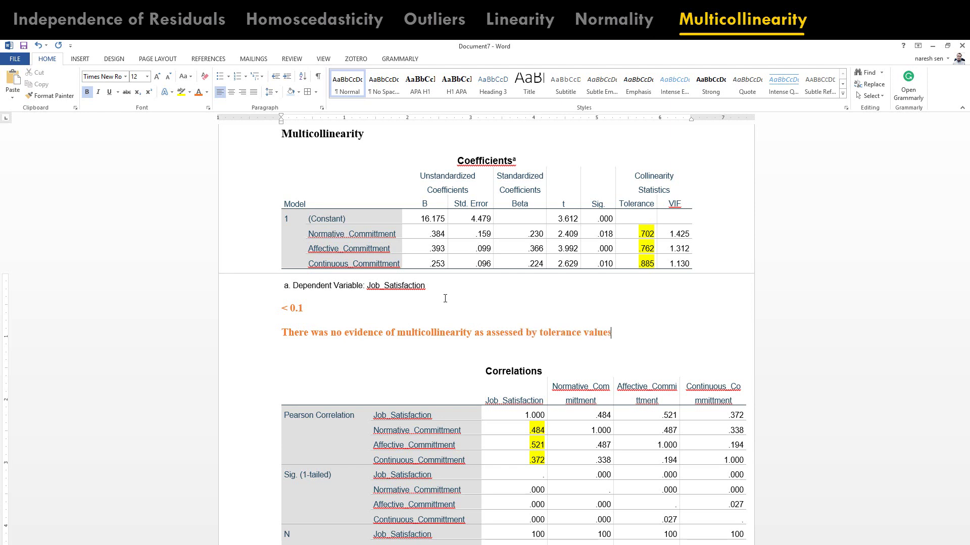
type(" grater than 0.1.")
key("shift+Home")
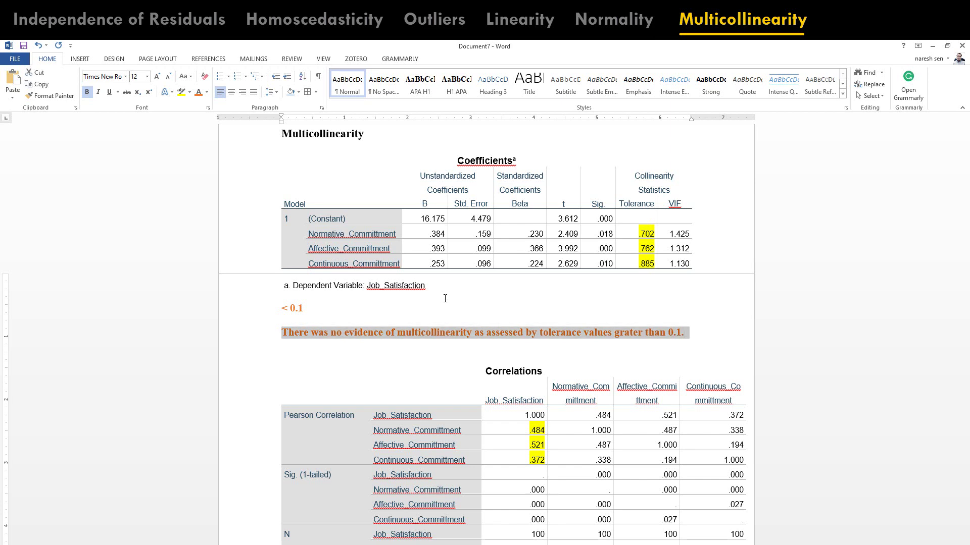